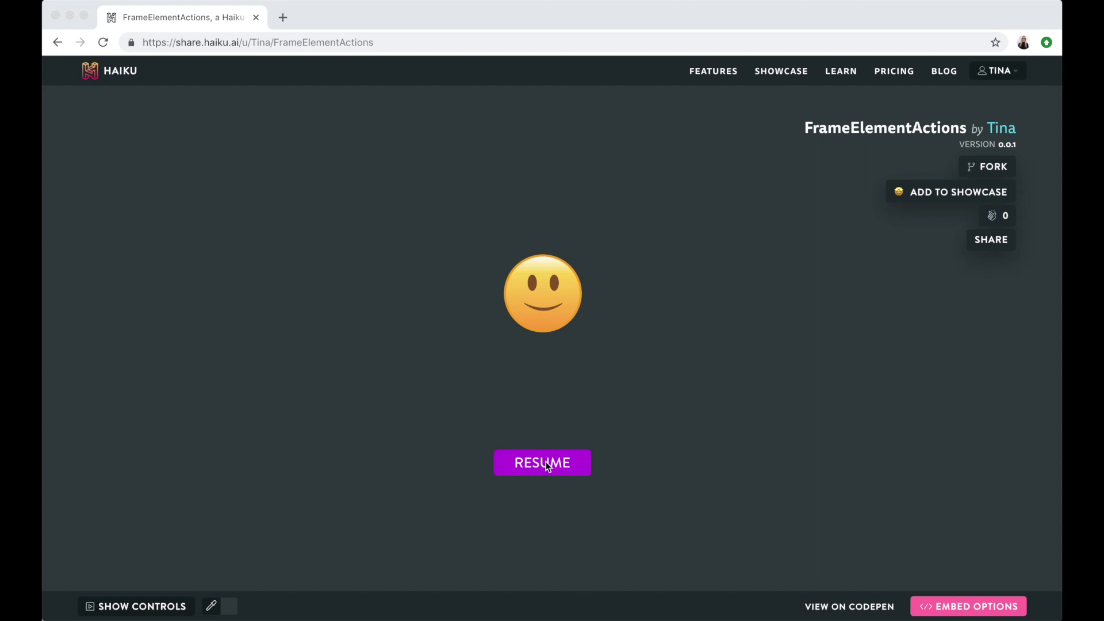
Step: Resume the paused smiley animation with the RESUME button on the shared project page
click(548, 468)
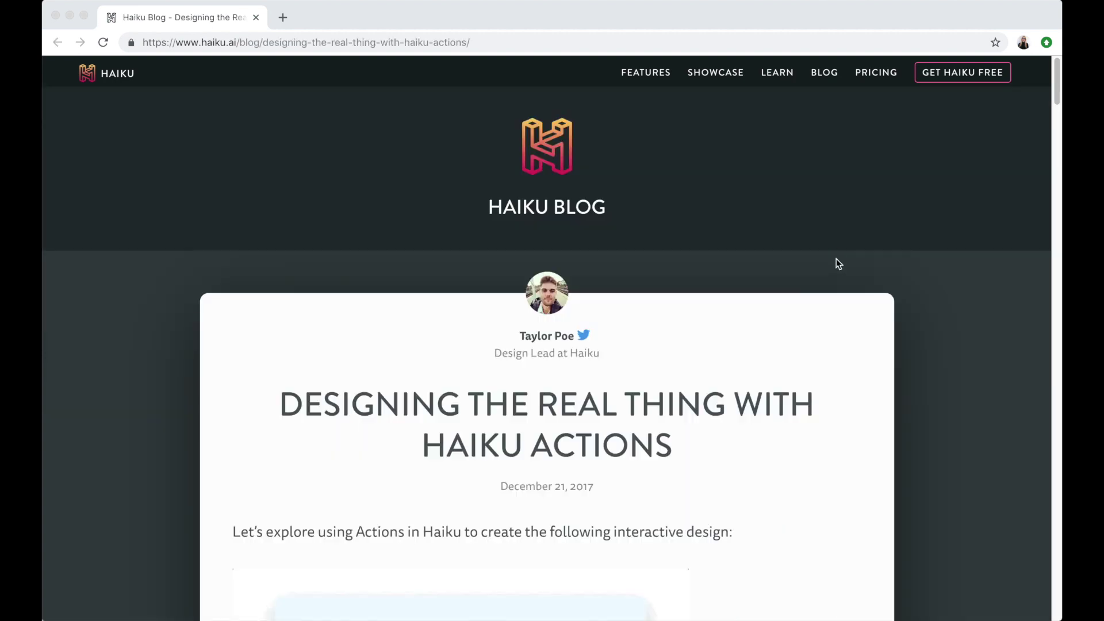
Step: Scroll through the 'Designing the Real Thing with Haiku Actions' post down to its footer
scroll(838, 265, down, 9)
scroll(836, 264, down, 2)
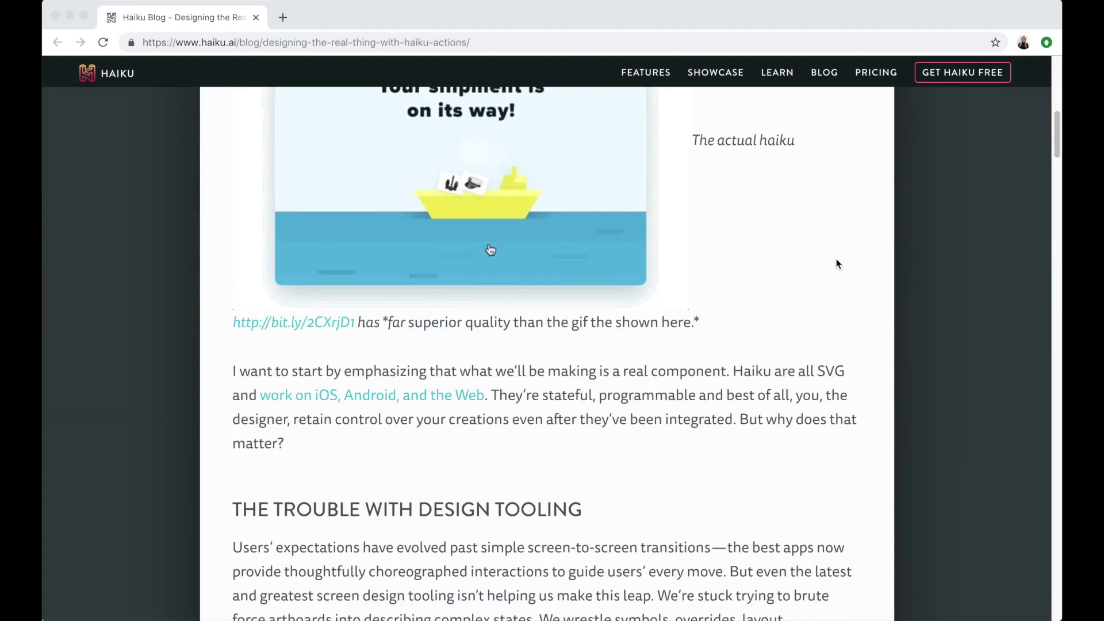
scroll(836, 264, down, 3)
scroll(836, 264, down, 8)
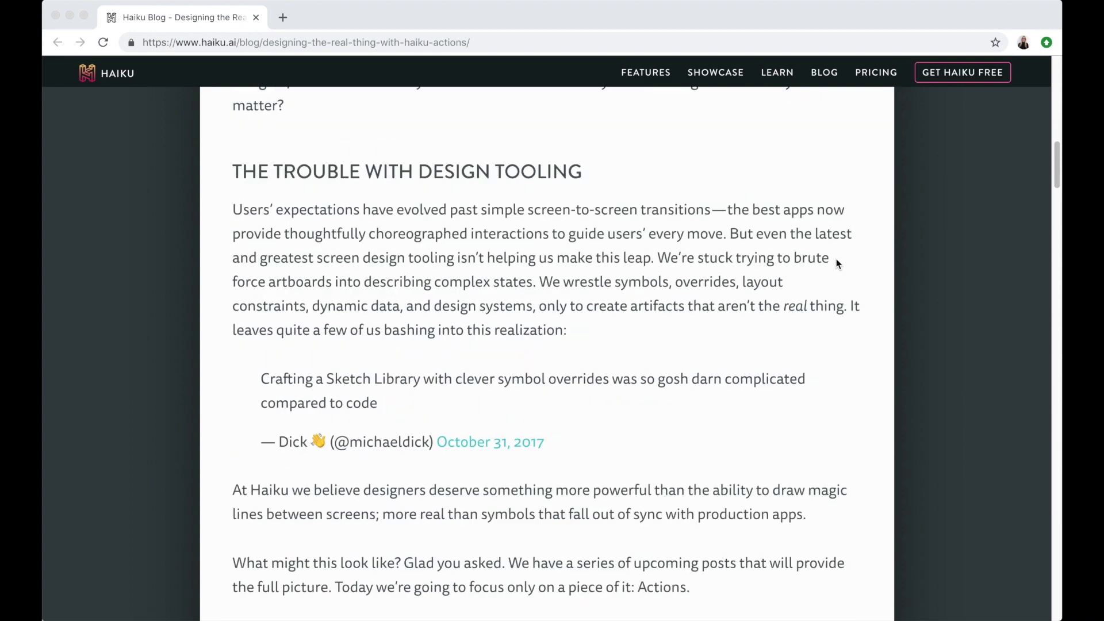
scroll(836, 264, down, 8)
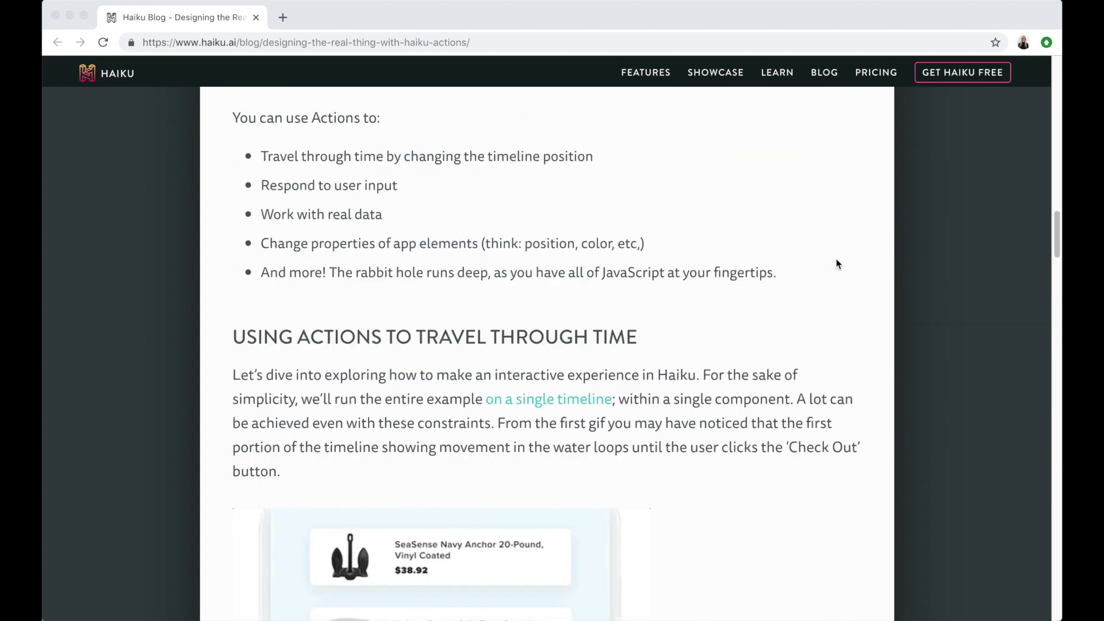
scroll(837, 264, down, 10)
scroll(836, 264, down, 7)
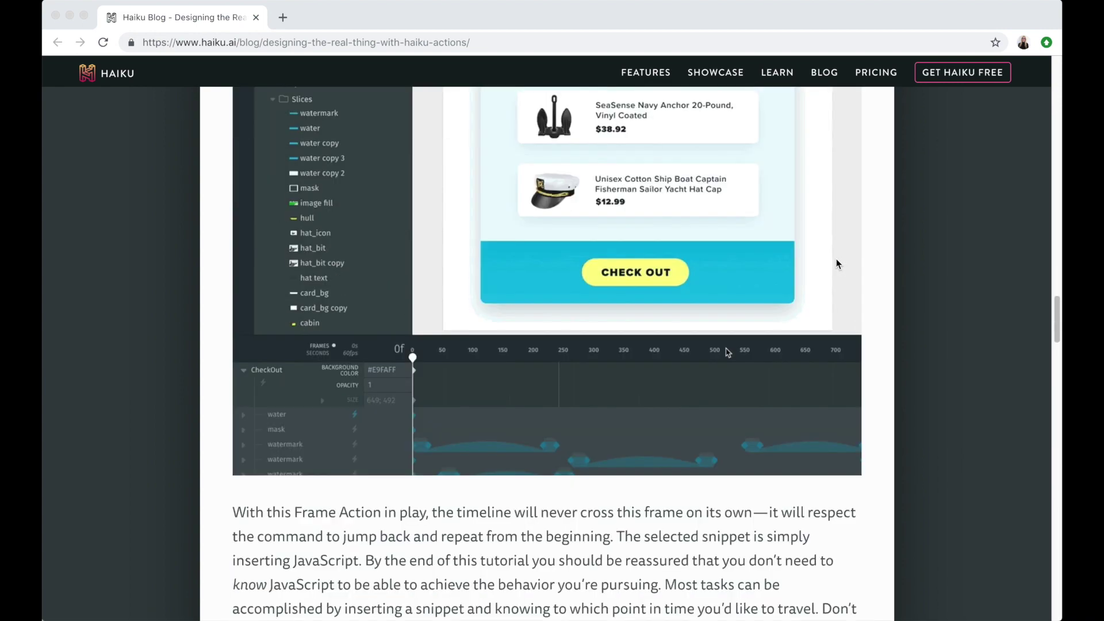
scroll(836, 264, down, 5)
scroll(837, 264, down, 6)
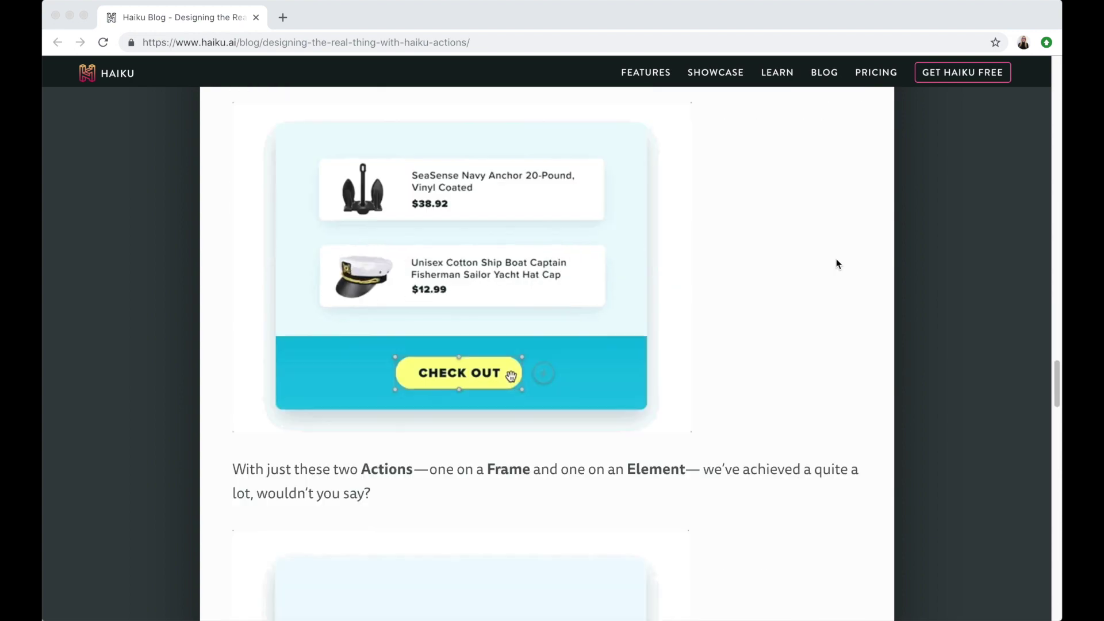
scroll(836, 264, down, 6)
scroll(836, 264, down, 6)
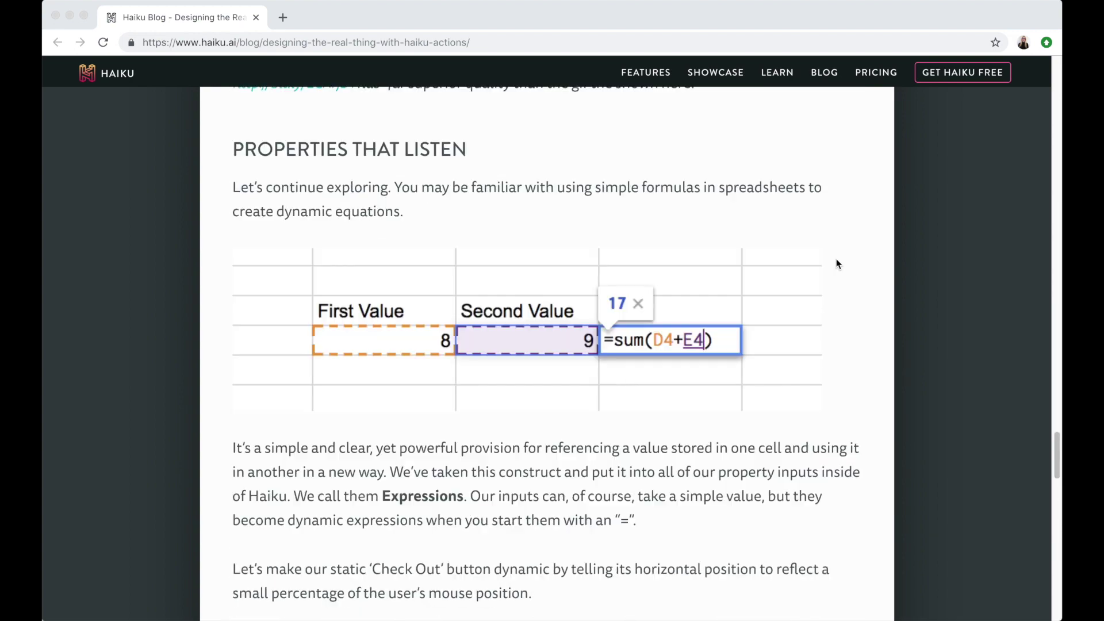
scroll(836, 264, down, 8)
scroll(836, 264, down, 7)
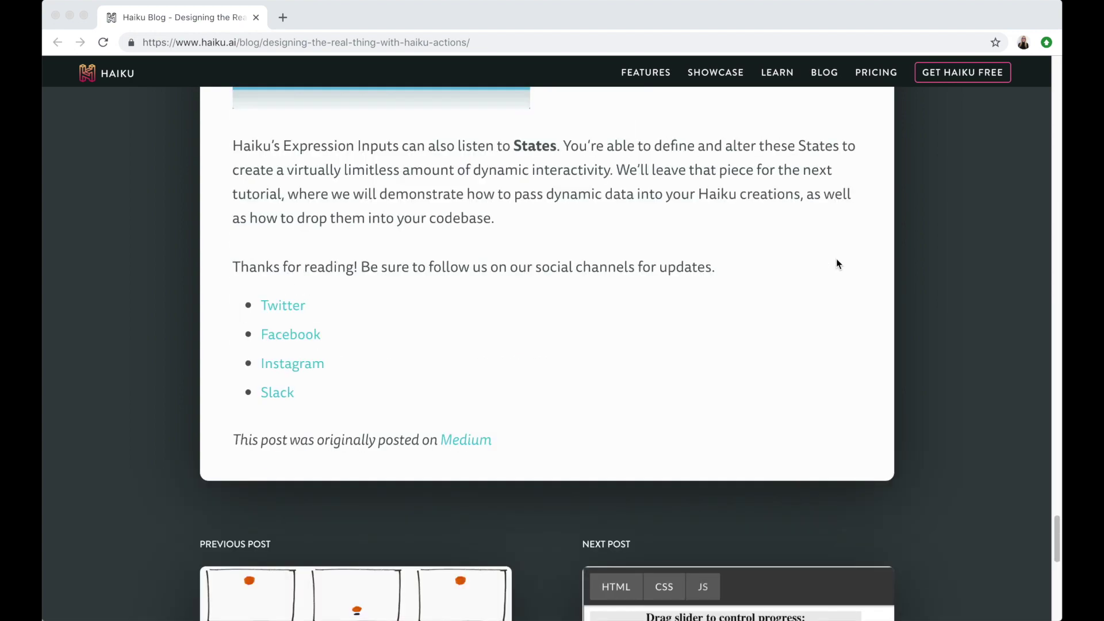
scroll(836, 264, down, 8)
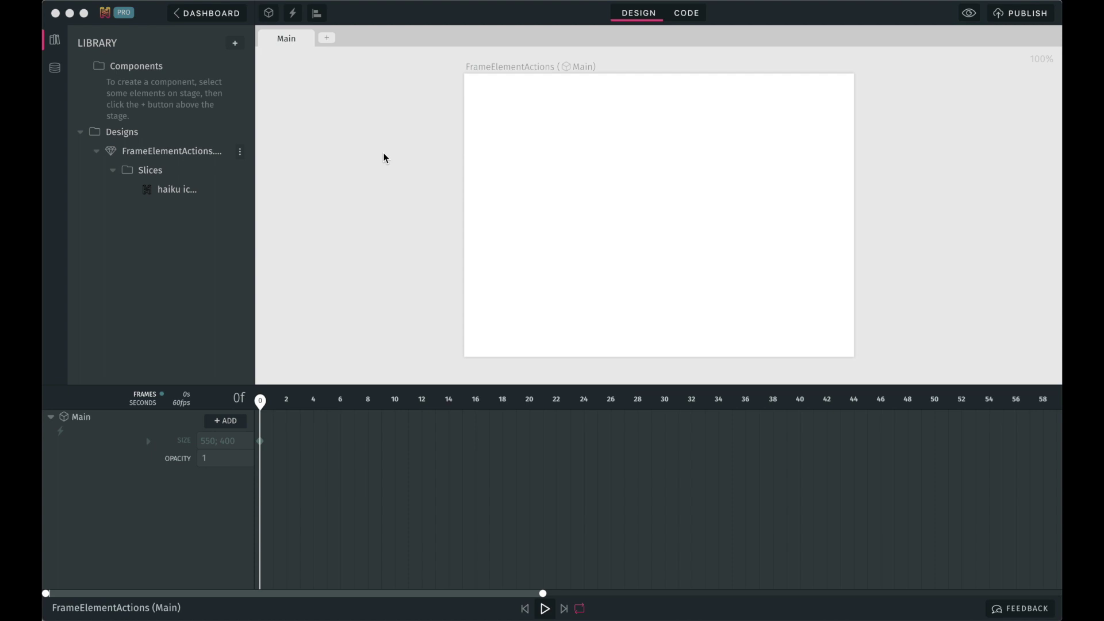
Step: Focus Haiku Animator and open the Frame 10 Actions editor from the Main timeline ruler
click(314, 400)
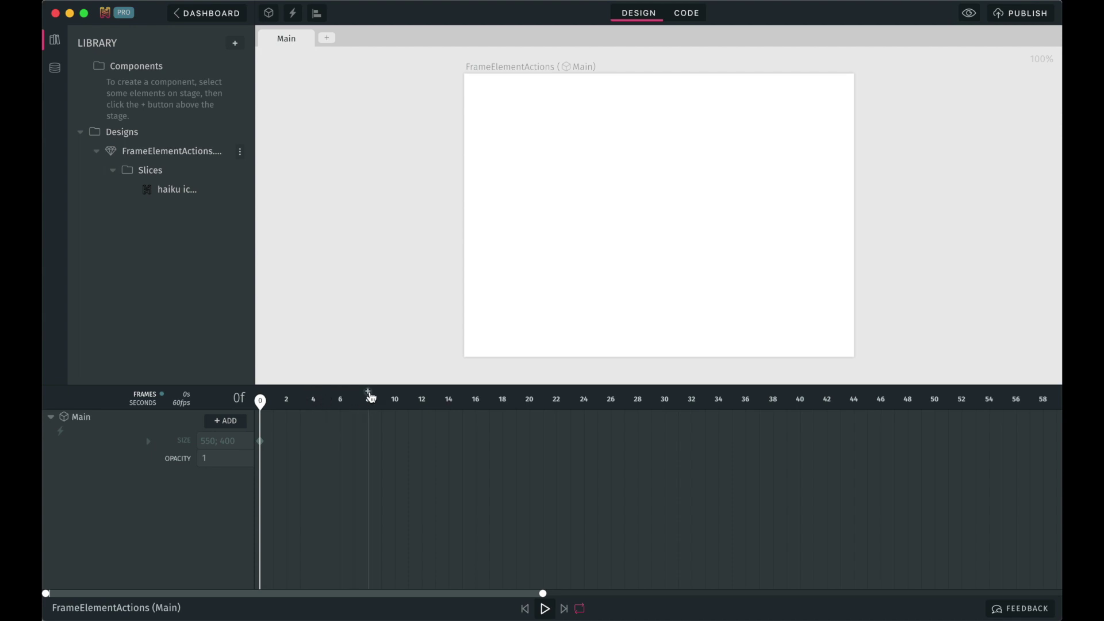
click(396, 395)
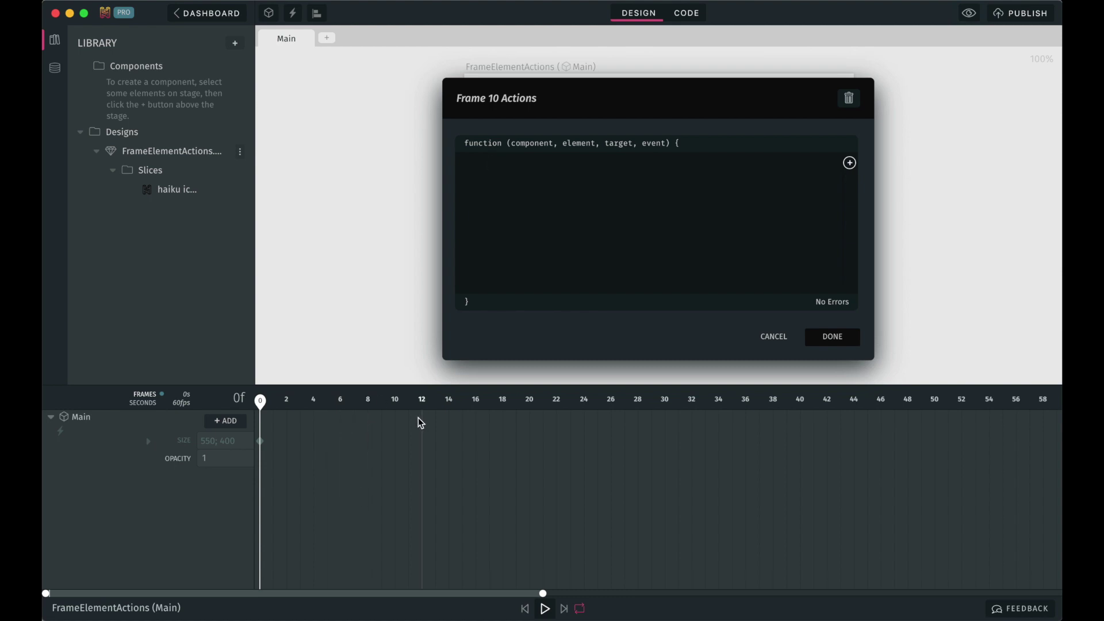
Step: Show the ready-made action snippet menu in the Frame 10 Actions editor
drag(460, 96, 542, 106)
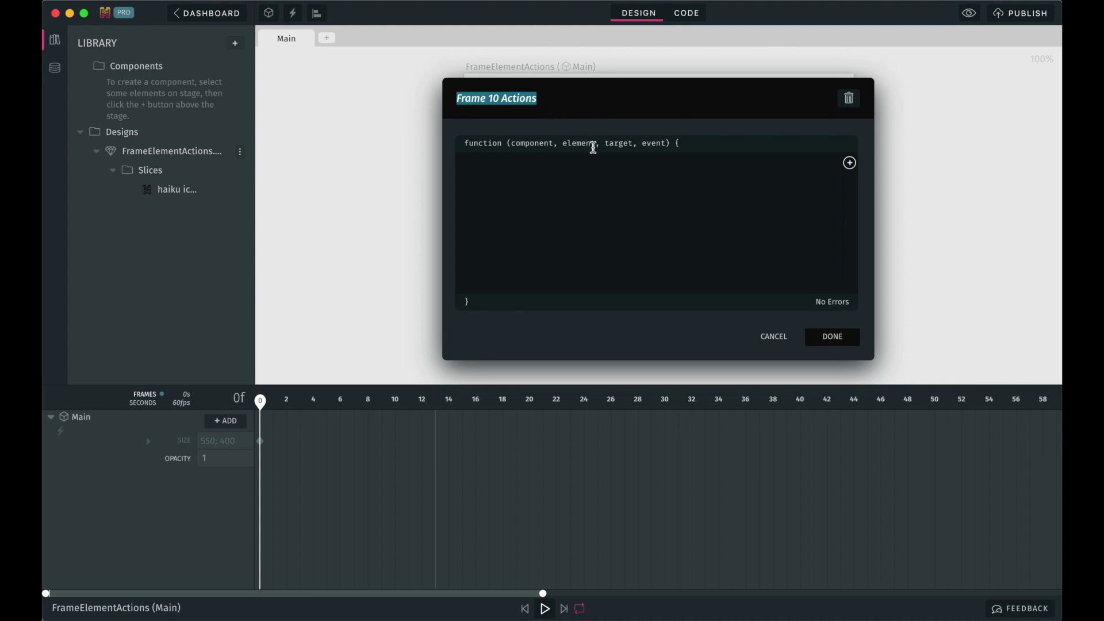
click(850, 163)
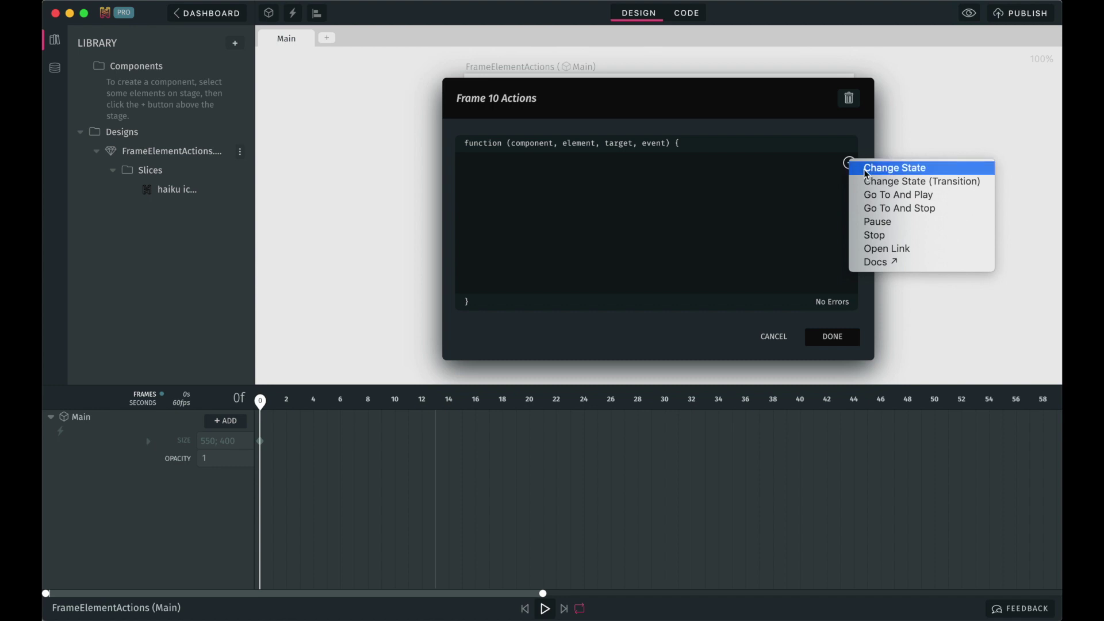
click(868, 170)
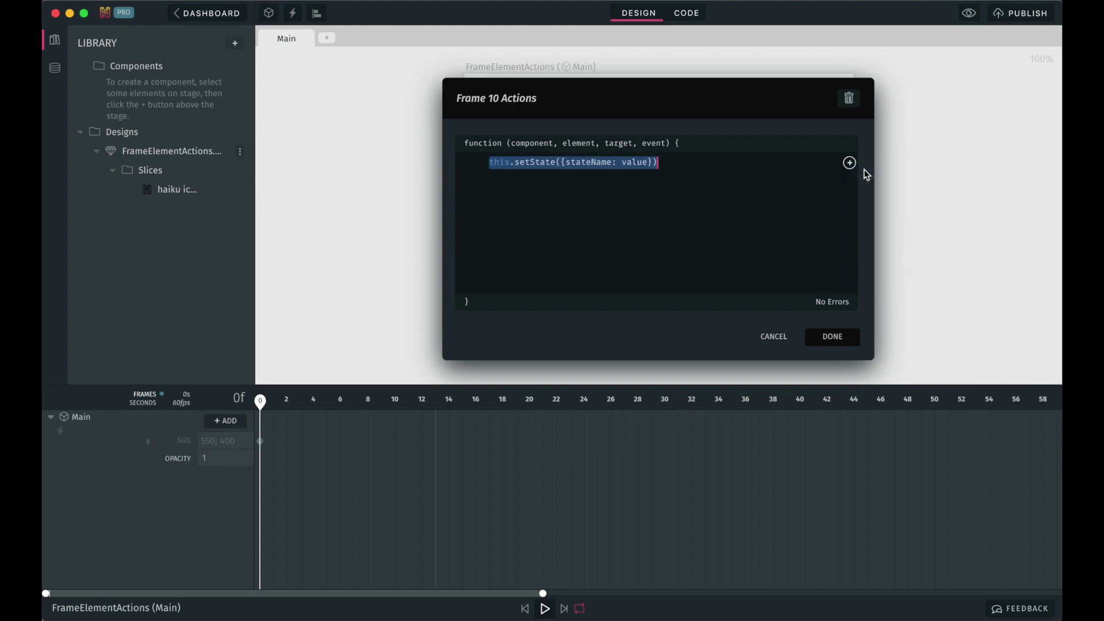
click(804, 158)
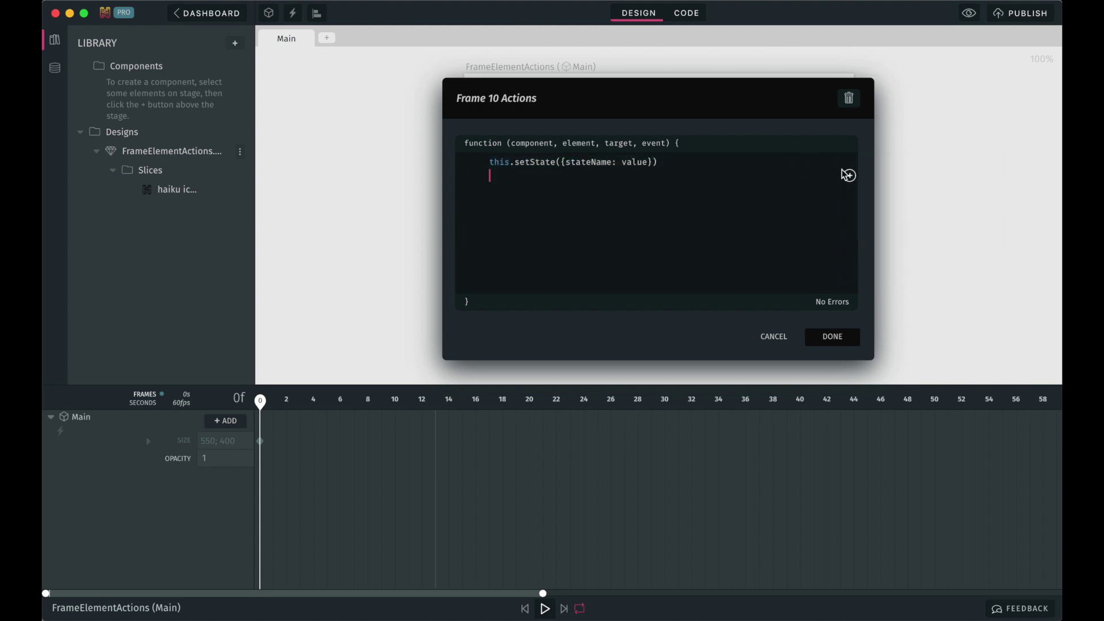
click(849, 175)
click(866, 196)
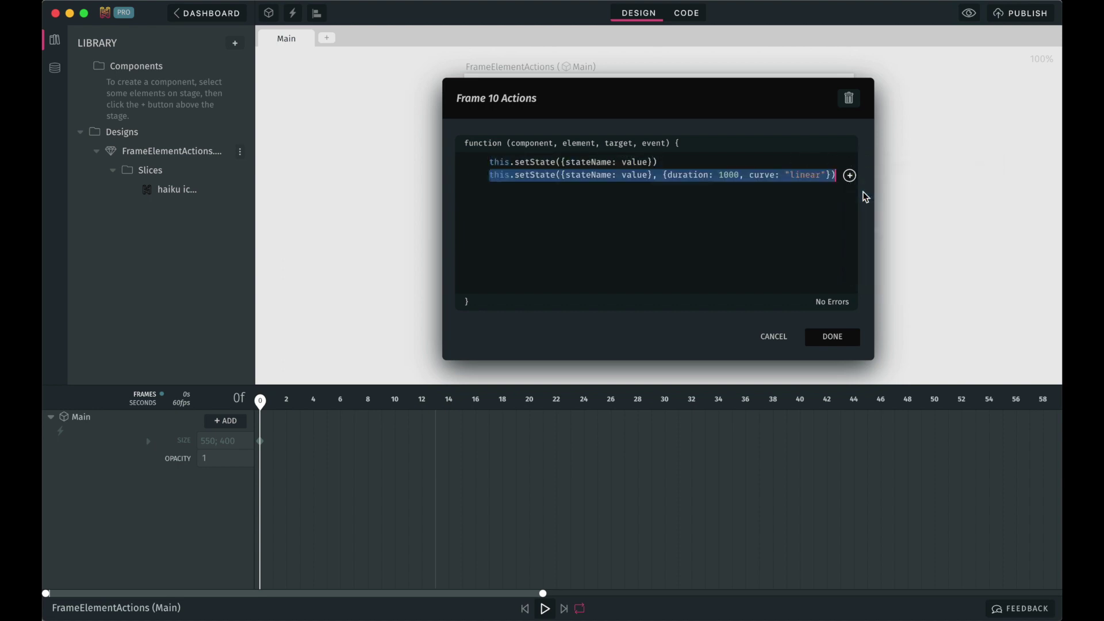
click(825, 196)
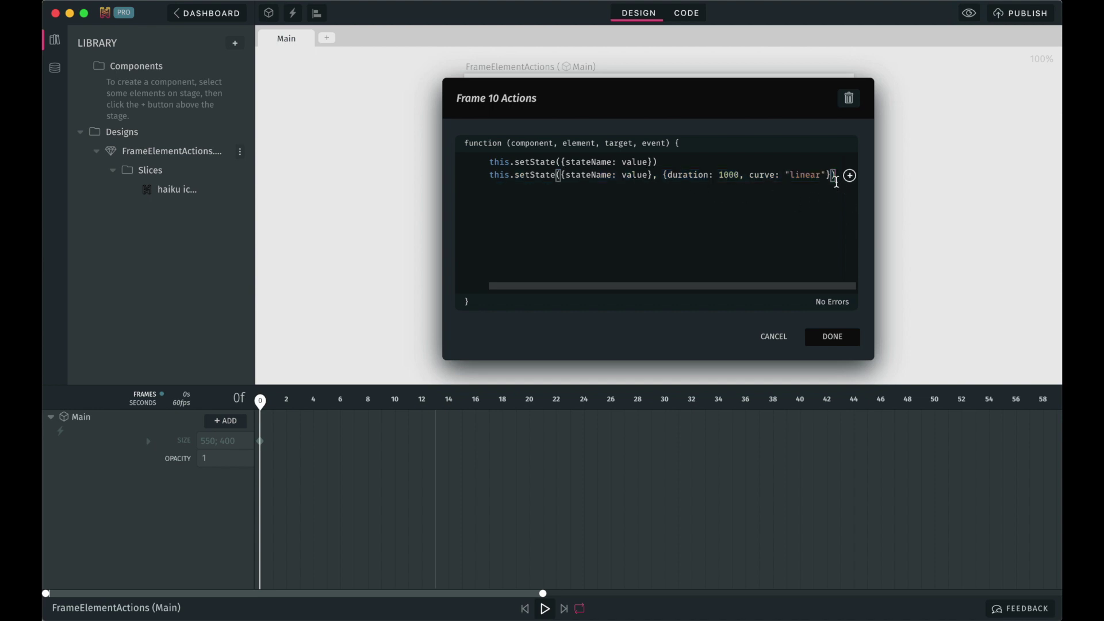
drag(837, 174, 456, 157)
key(BackSpace)
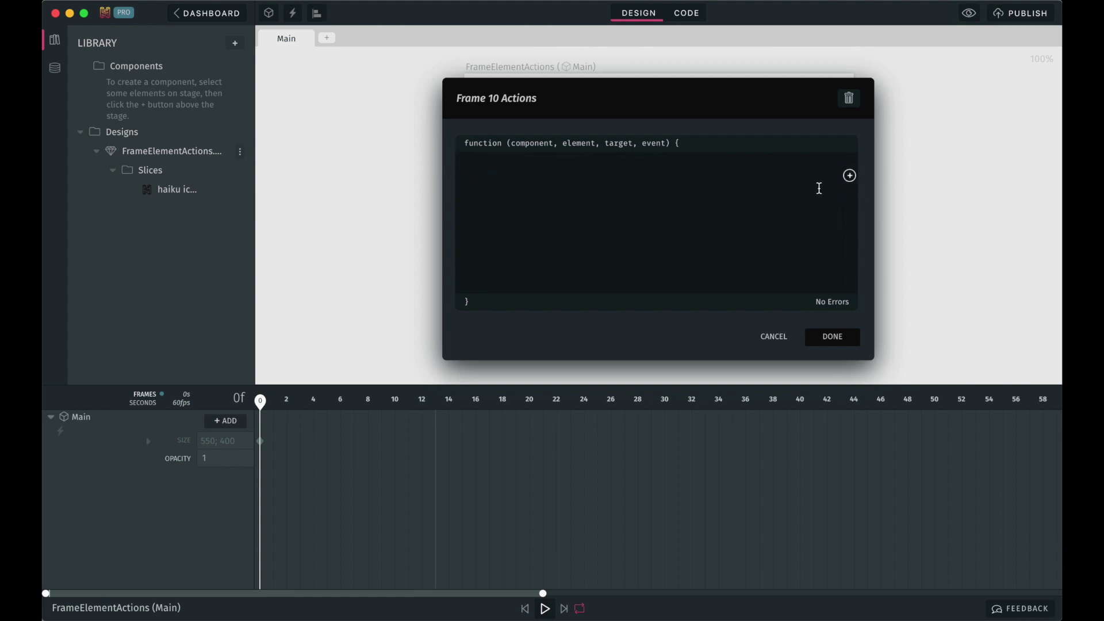
Step: Insert a Go To And Play snippet into frame 10's code, then delete it
key(Return)
key(BackSpace)
click(850, 164)
click(871, 196)
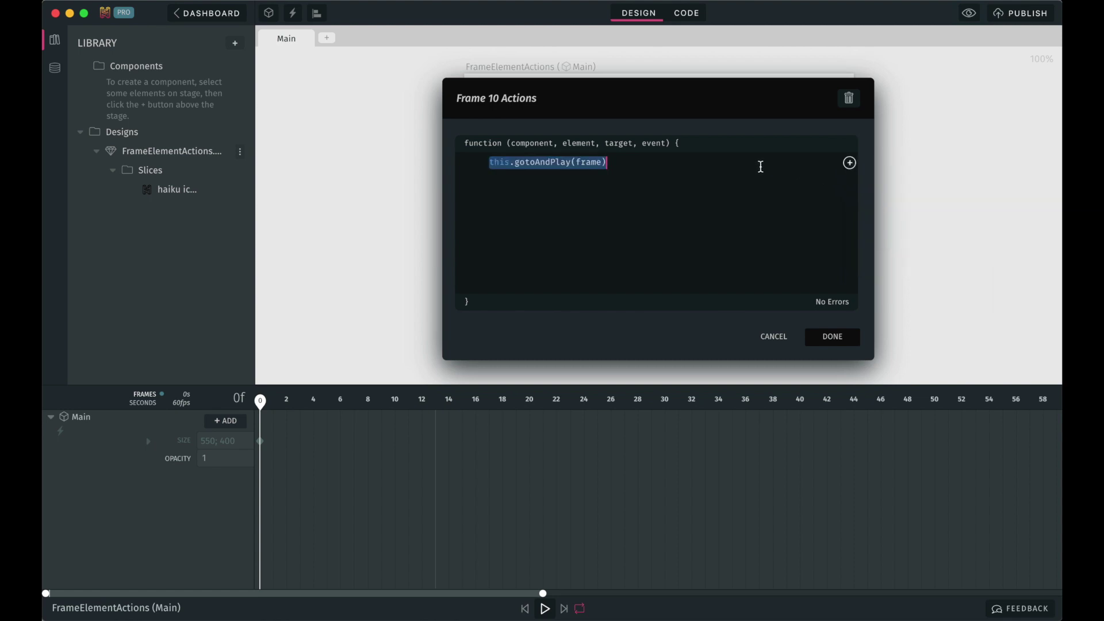
click(761, 167)
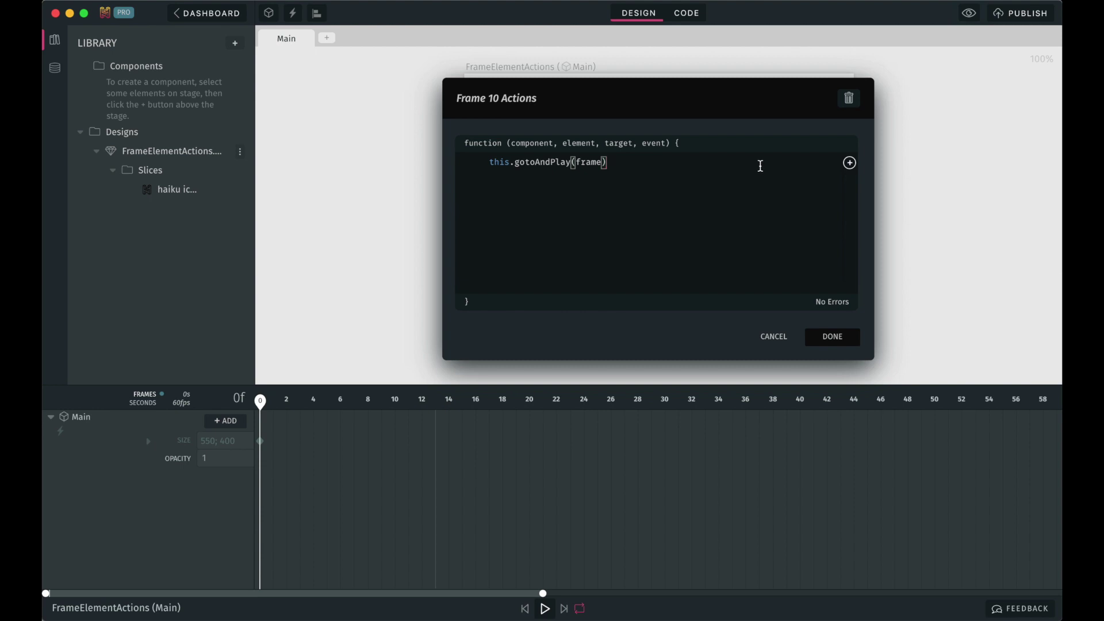
click(761, 166)
drag(760, 166, 493, 153)
key(BackSpace)
Step: Insert a Go To And Stop snippet, delete it, and reopen the snippet list
click(850, 163)
click(865, 215)
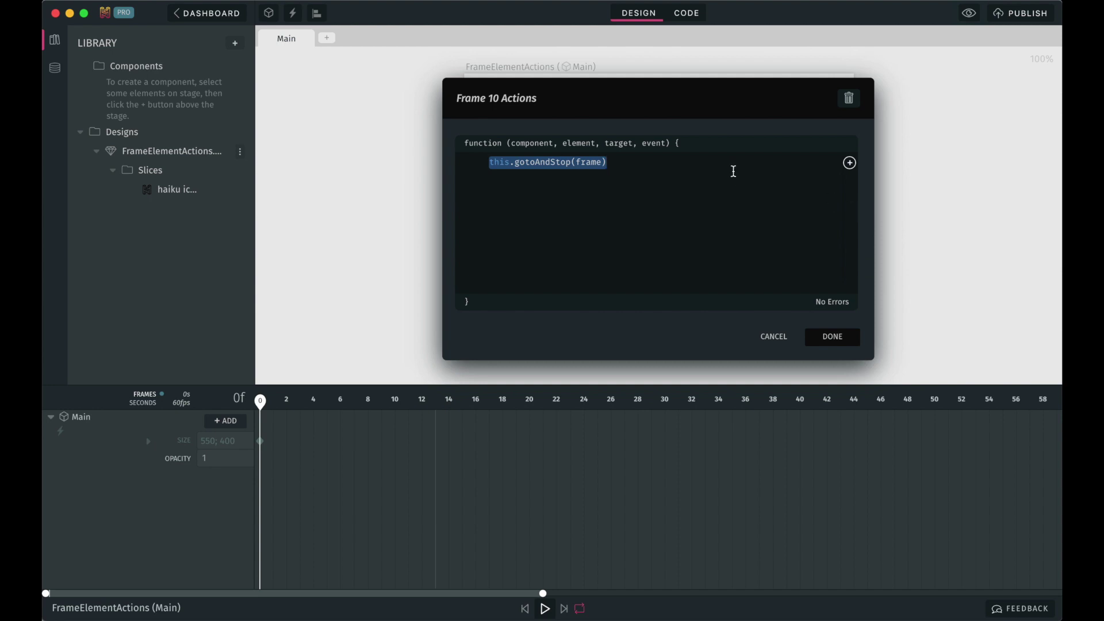
click(731, 163)
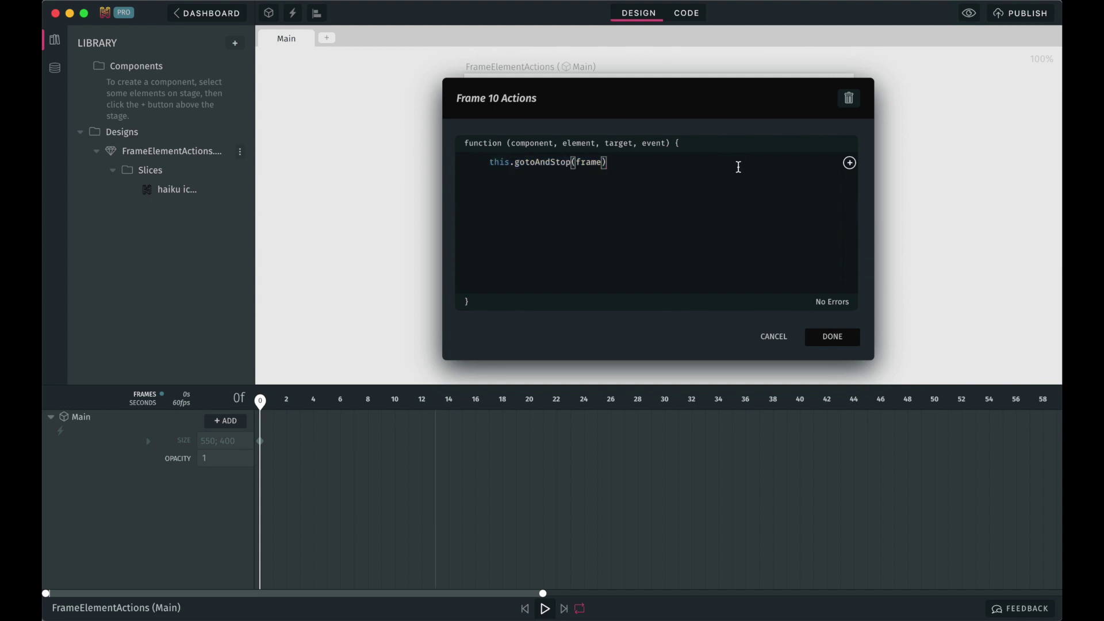
drag(576, 163, 603, 162)
key(super+a)
key(BackSpace)
click(850, 162)
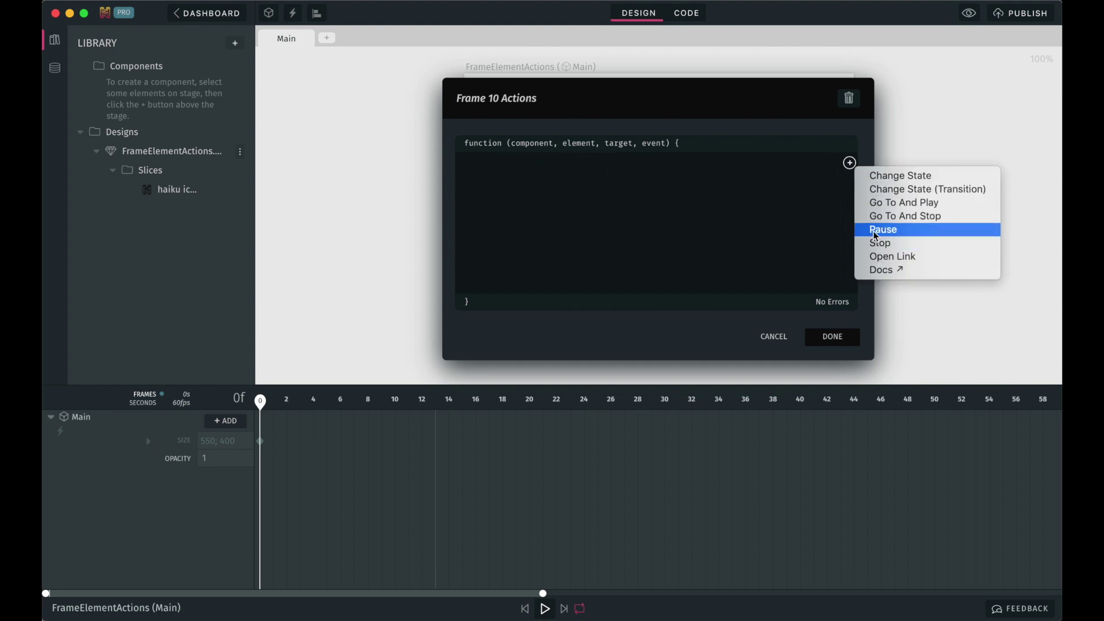
Step: Try the Pause and Stop snippets, deleting each line, and reopen the snippet list
click(875, 235)
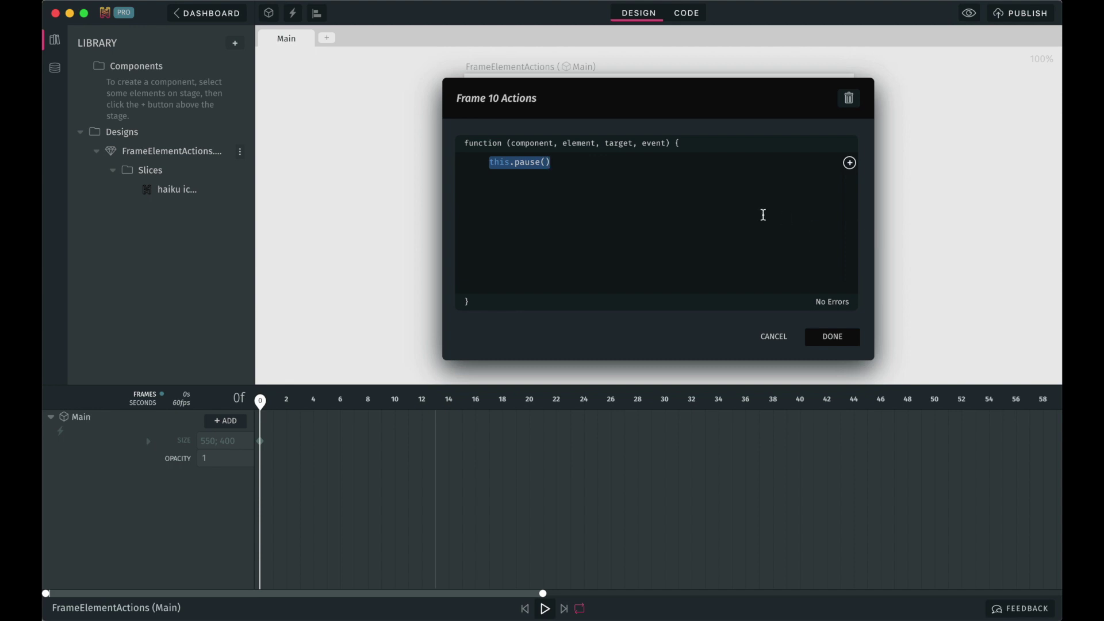
key(BackSpace)
click(850, 163)
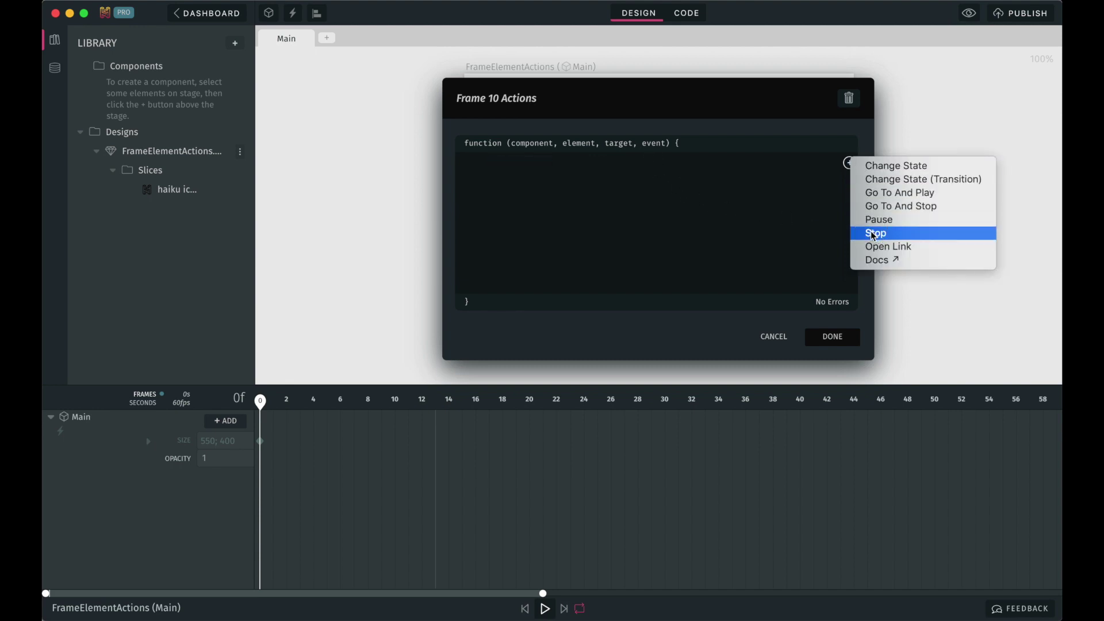
click(873, 231)
key(BackSpace)
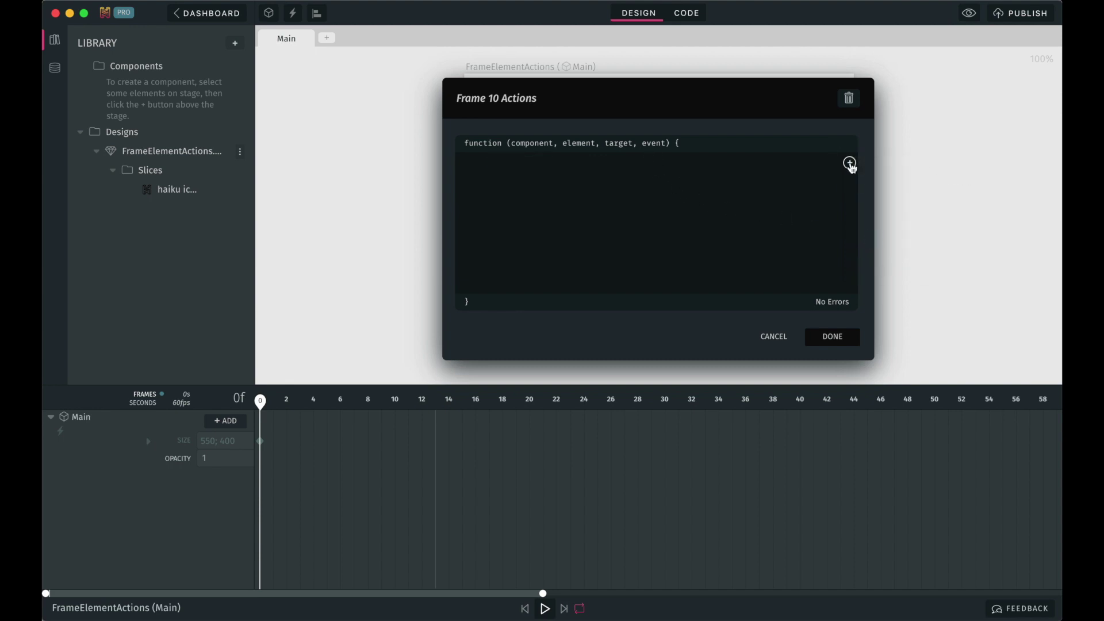
click(850, 163)
click(870, 251)
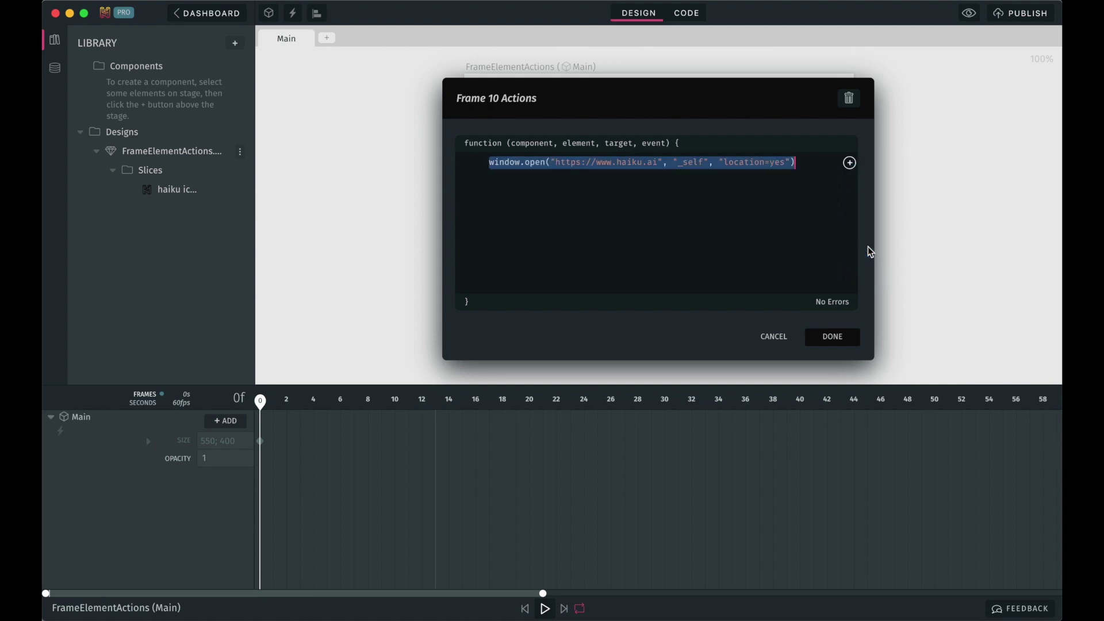
click(803, 162)
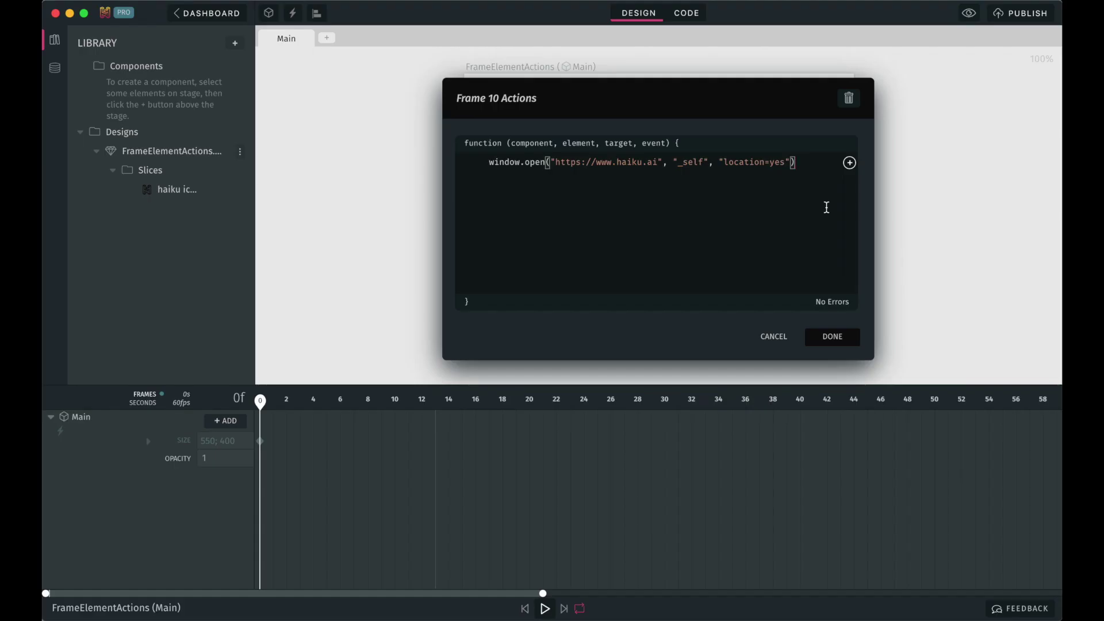
click(834, 345)
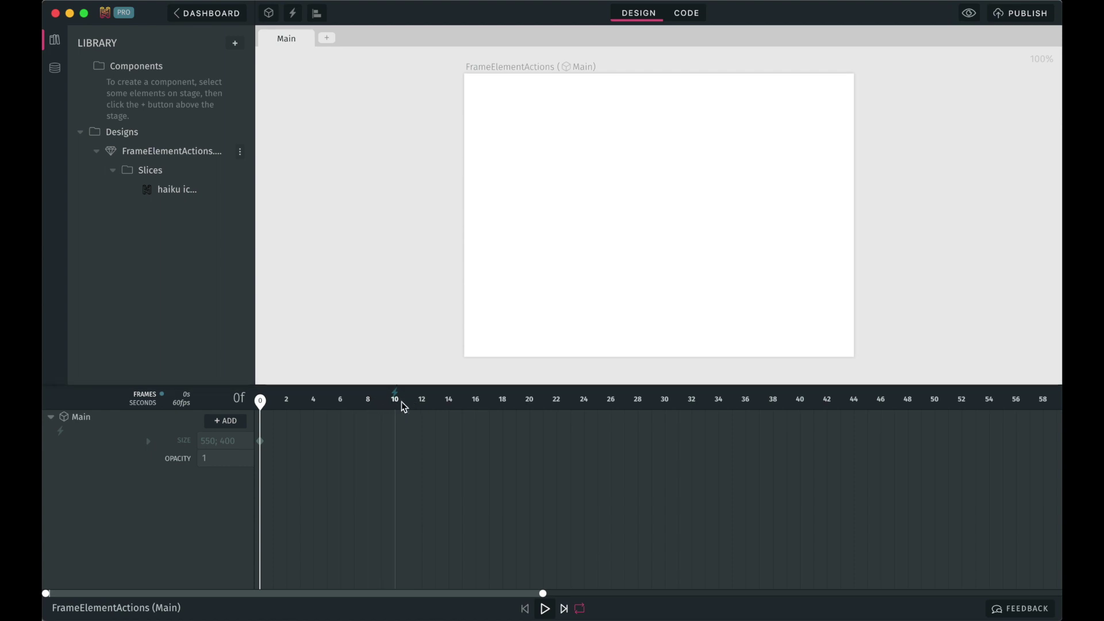
click(396, 396)
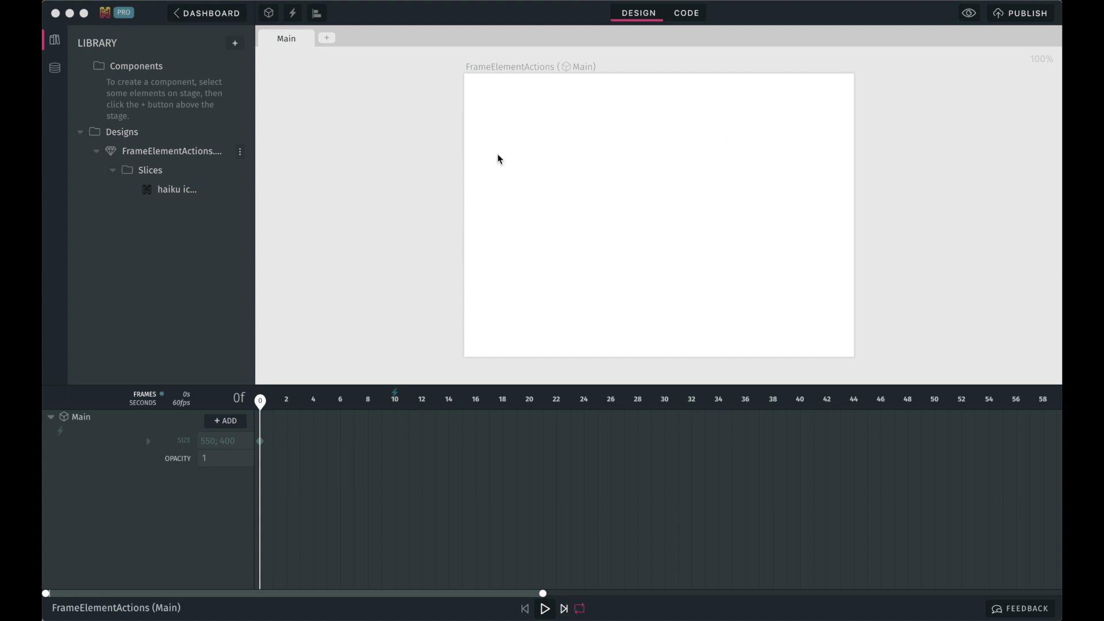
click(166, 196)
Step: Drag the haiku icon from the Library onto the stage, select it, and show its Actions editor
drag(167, 189, 596, 180)
click(653, 205)
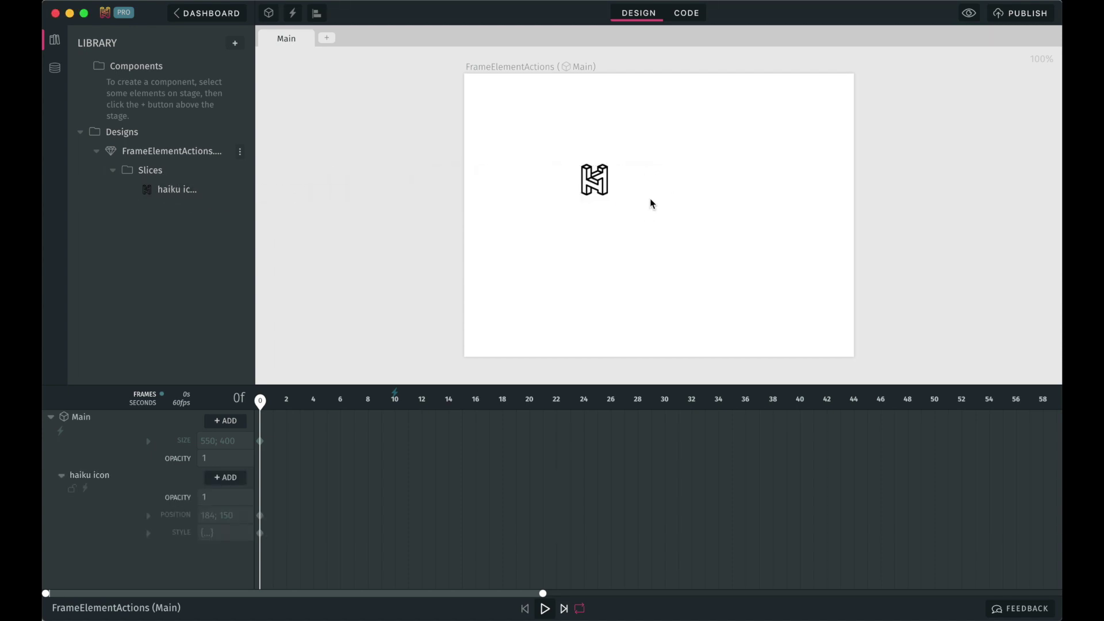
click(600, 179)
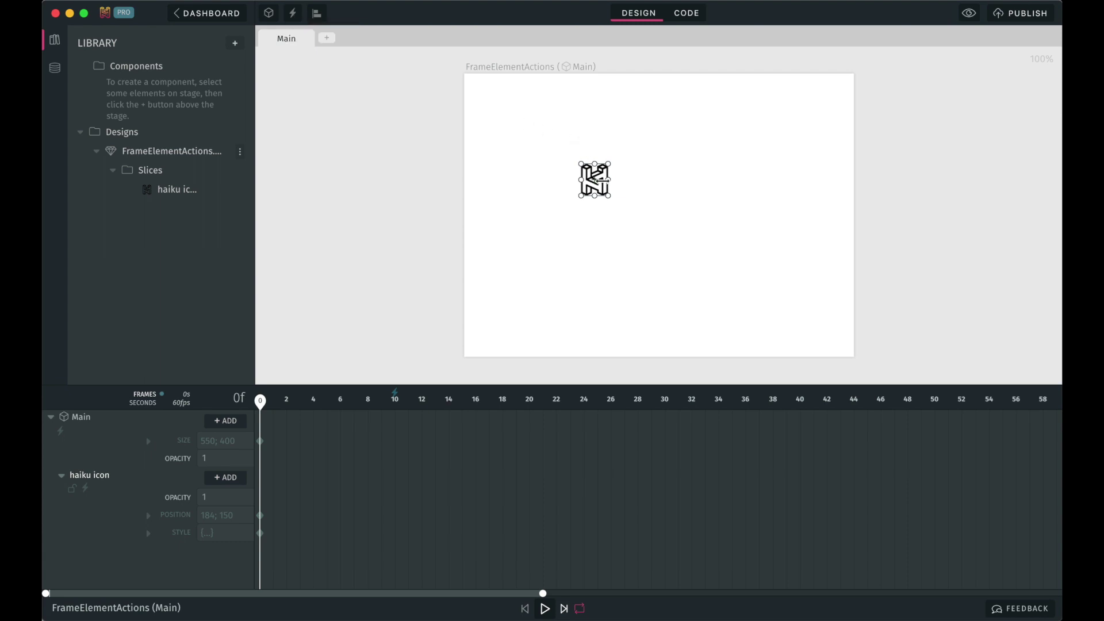
right_click(604, 185)
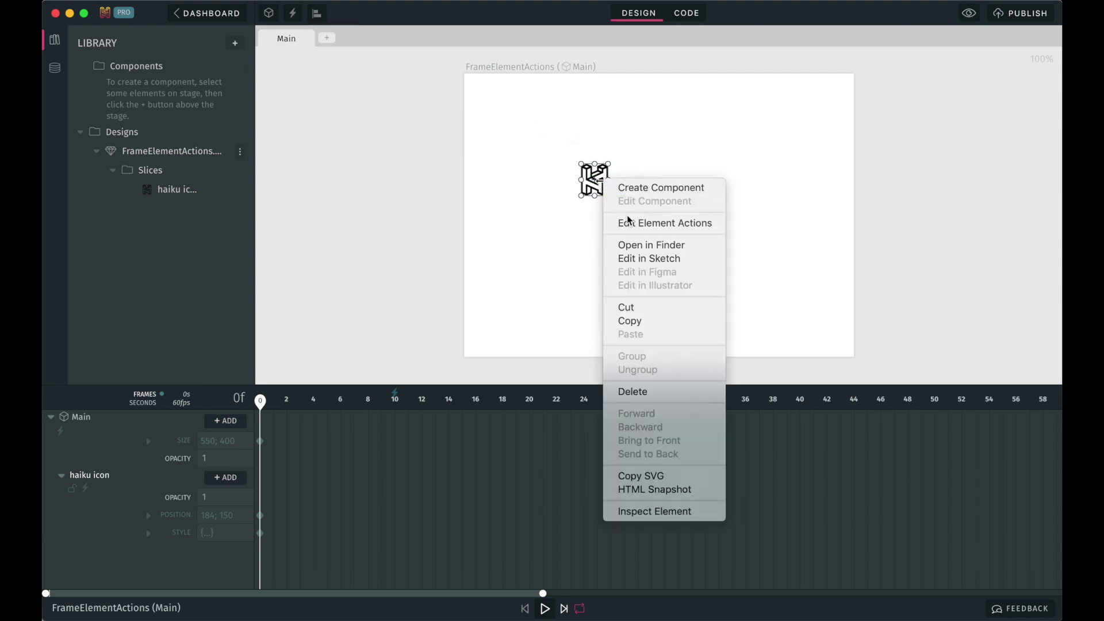
click(579, 227)
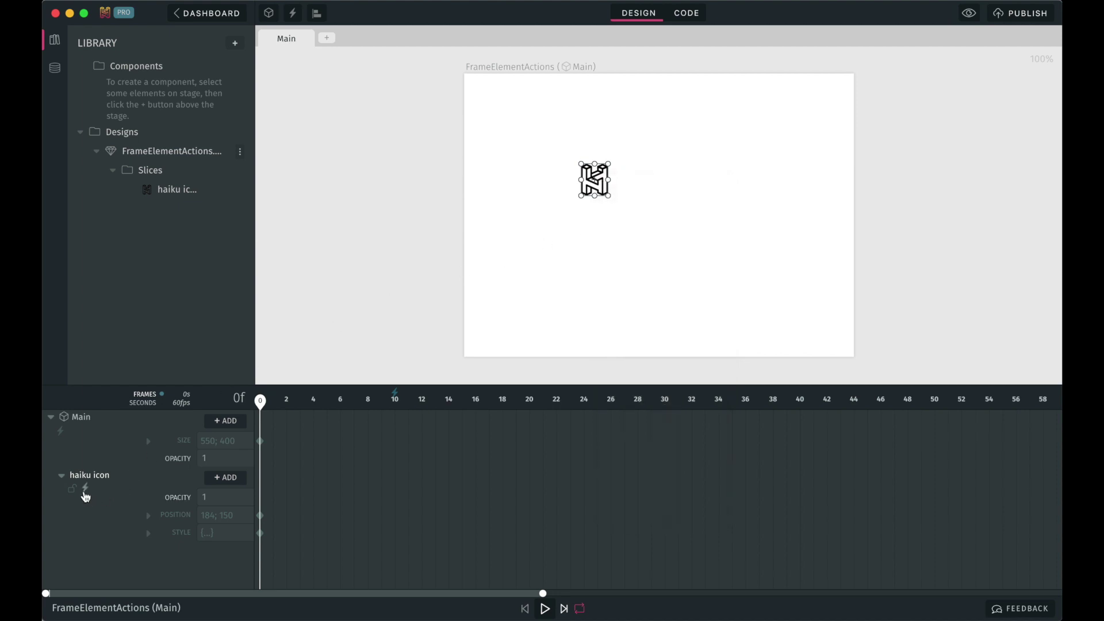
click(86, 489)
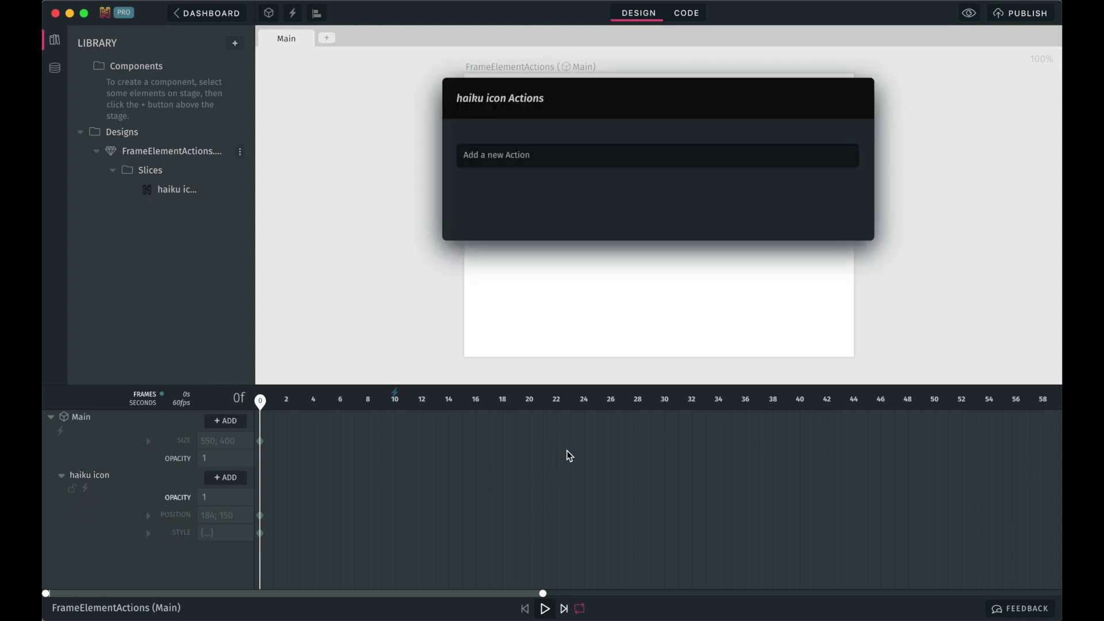
Step: Add a new action to the haiku icon, picking Click from the event list
click(537, 167)
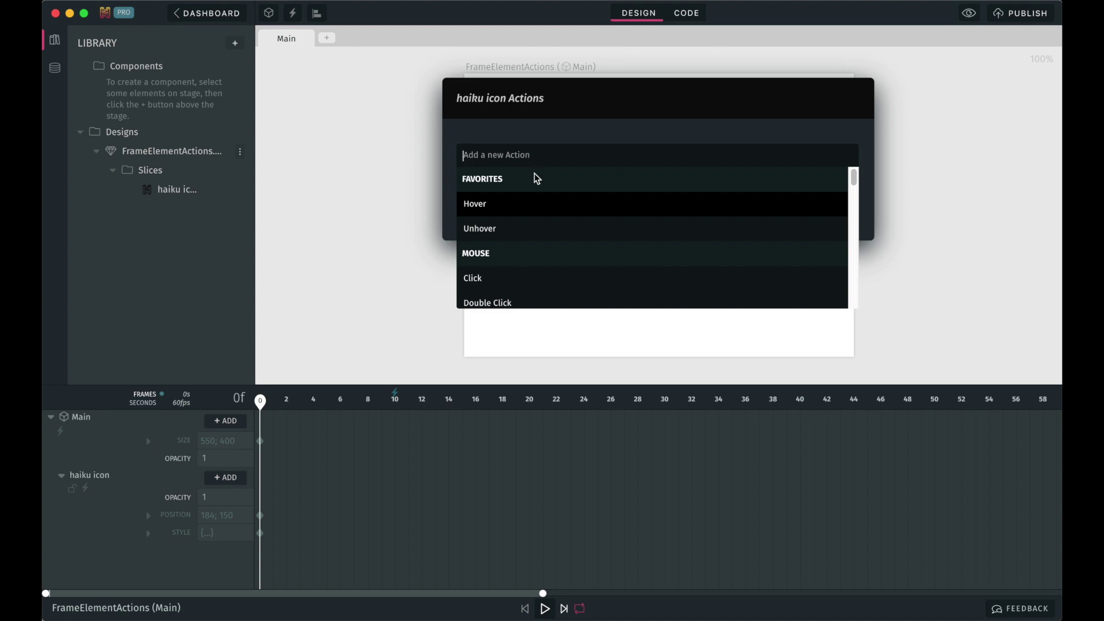
scroll(526, 224, down, 3)
scroll(526, 234, down, 2)
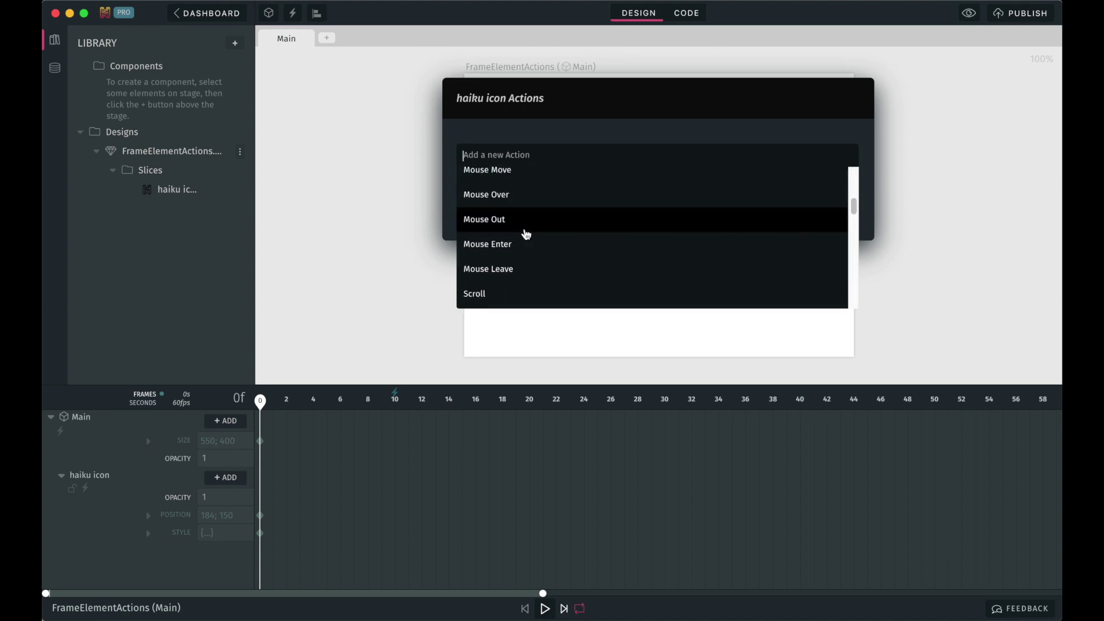
scroll(526, 234, up, 6)
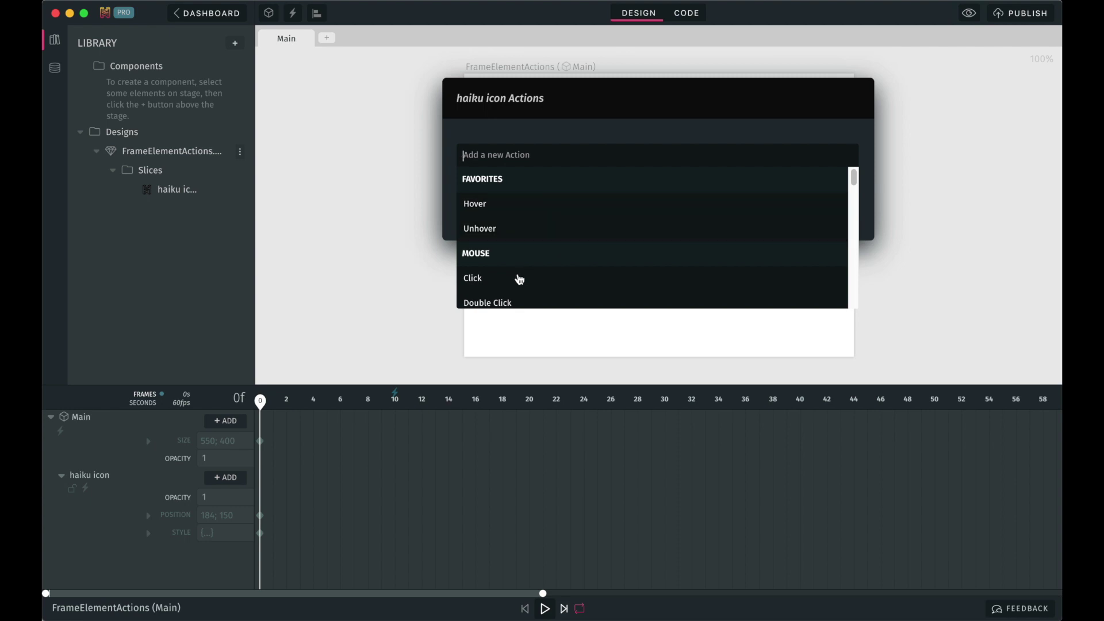
scroll(520, 284, down, 1)
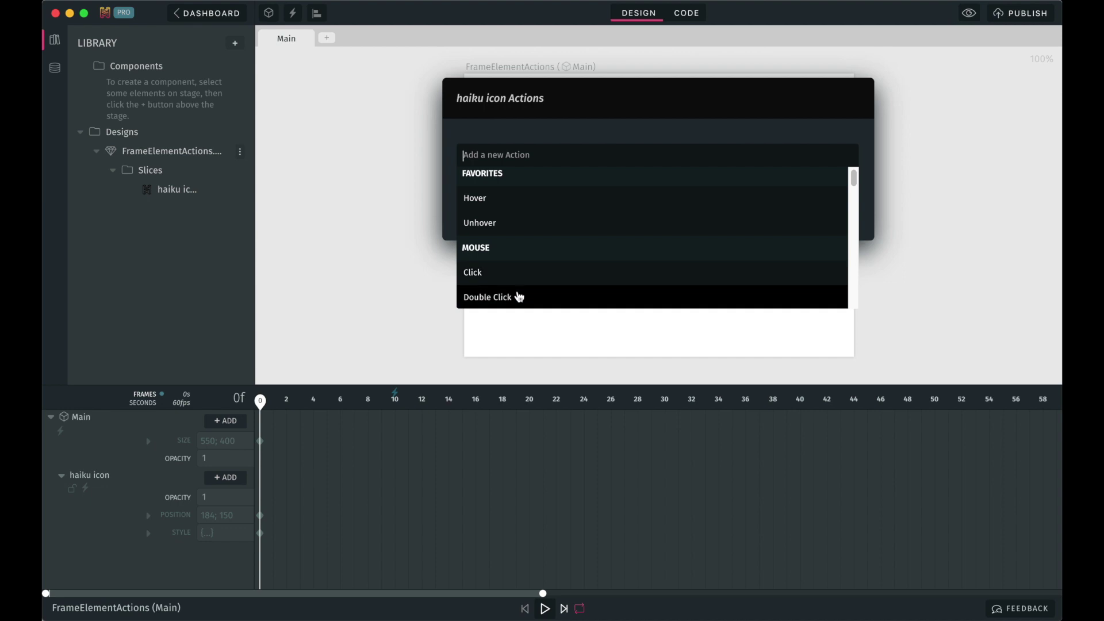
scroll(543, 281, up, 1)
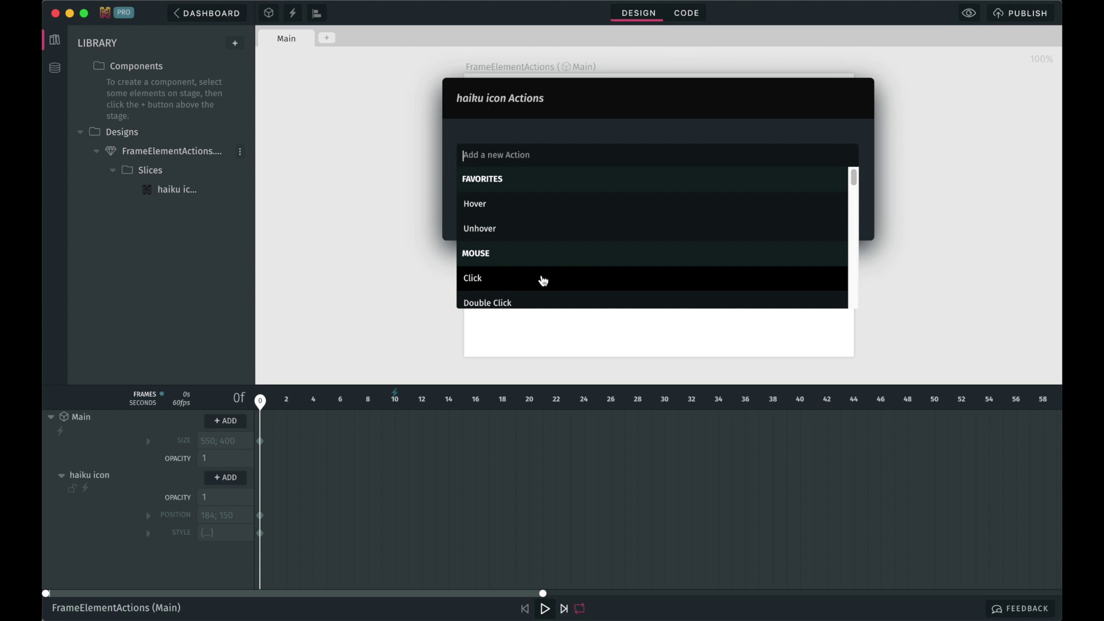
click(532, 278)
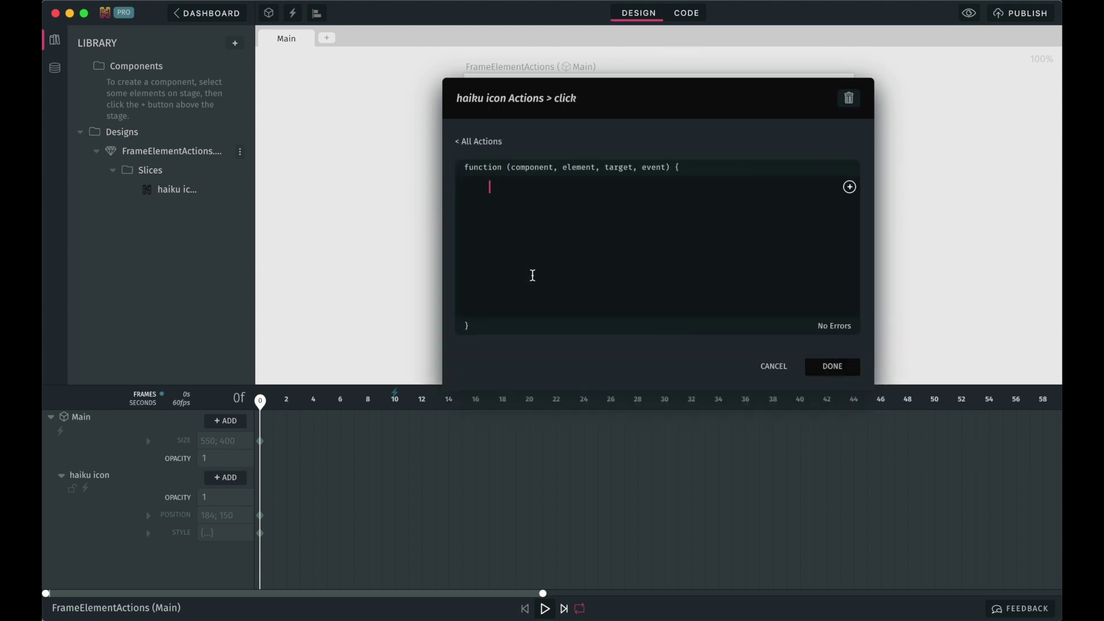
Step: Insert this.pause() into the icon's click action via the Pause snippet and save with DONE
click(466, 98)
drag(466, 97, 581, 104)
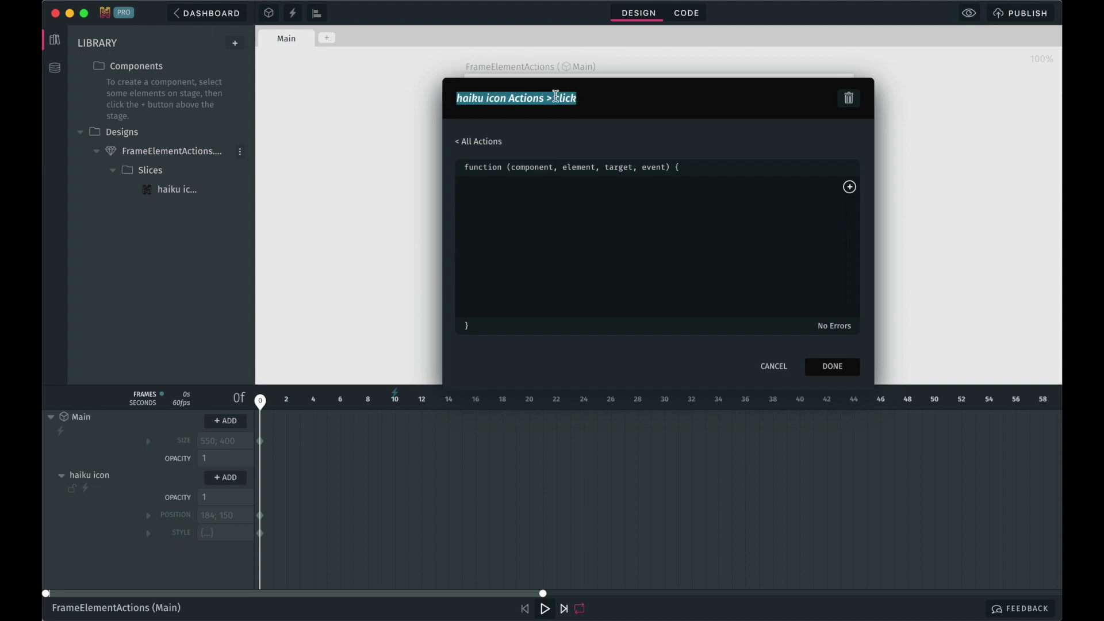
click(598, 125)
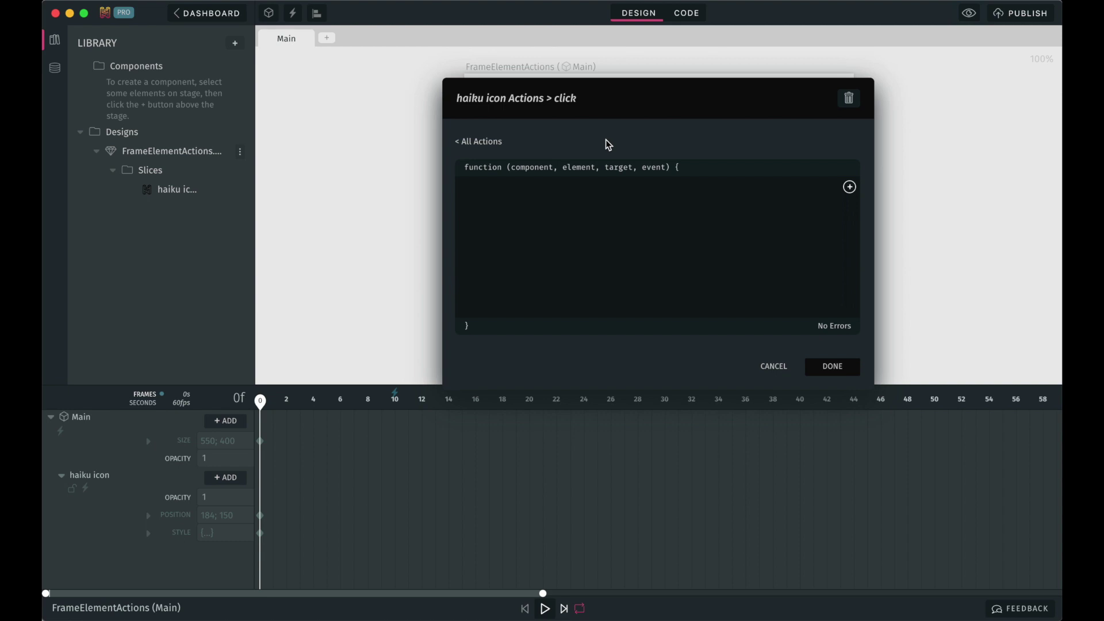
click(614, 216)
click(852, 193)
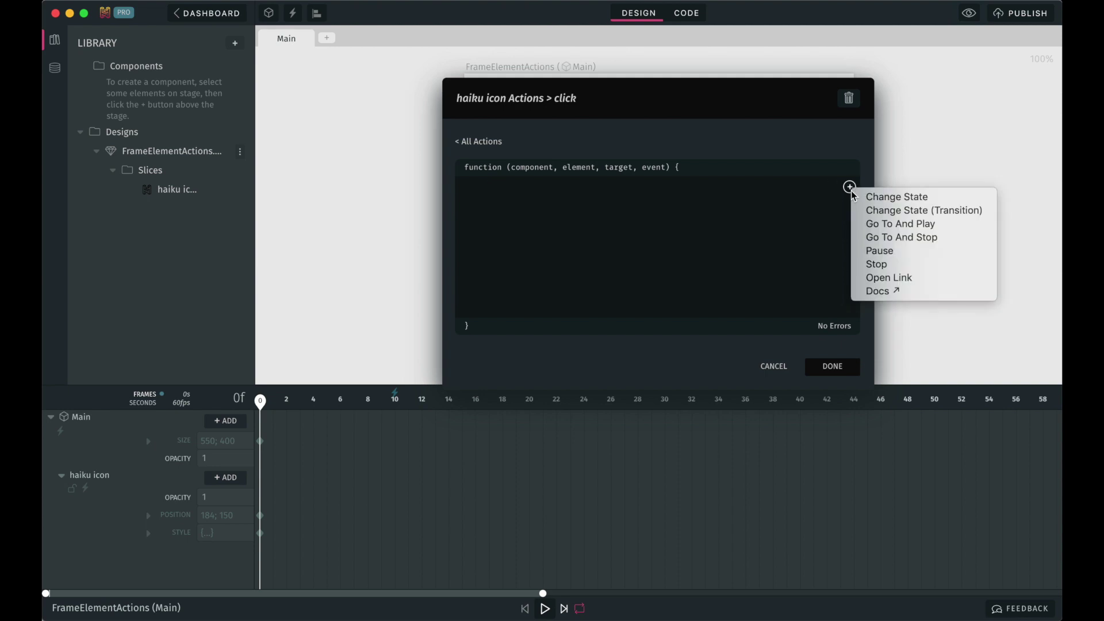
click(872, 260)
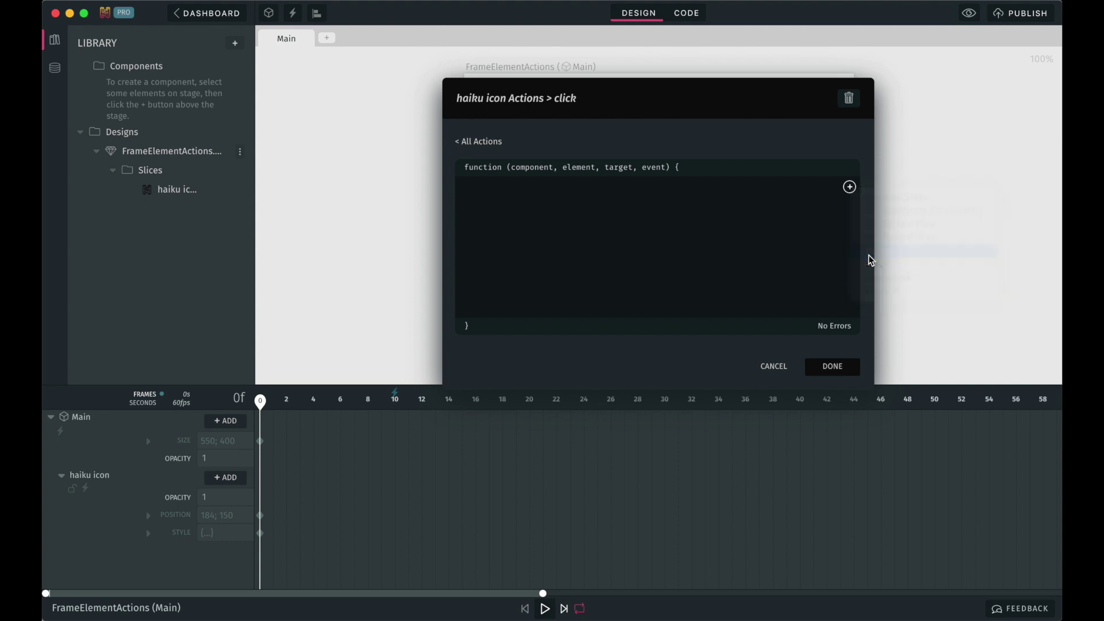
click(834, 368)
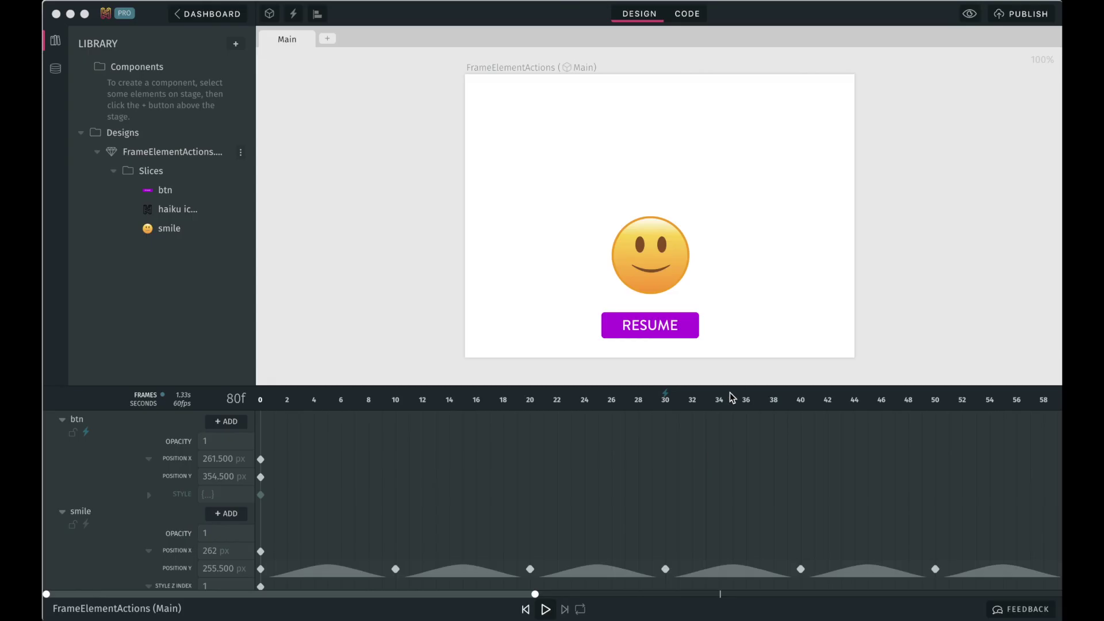
click(667, 396)
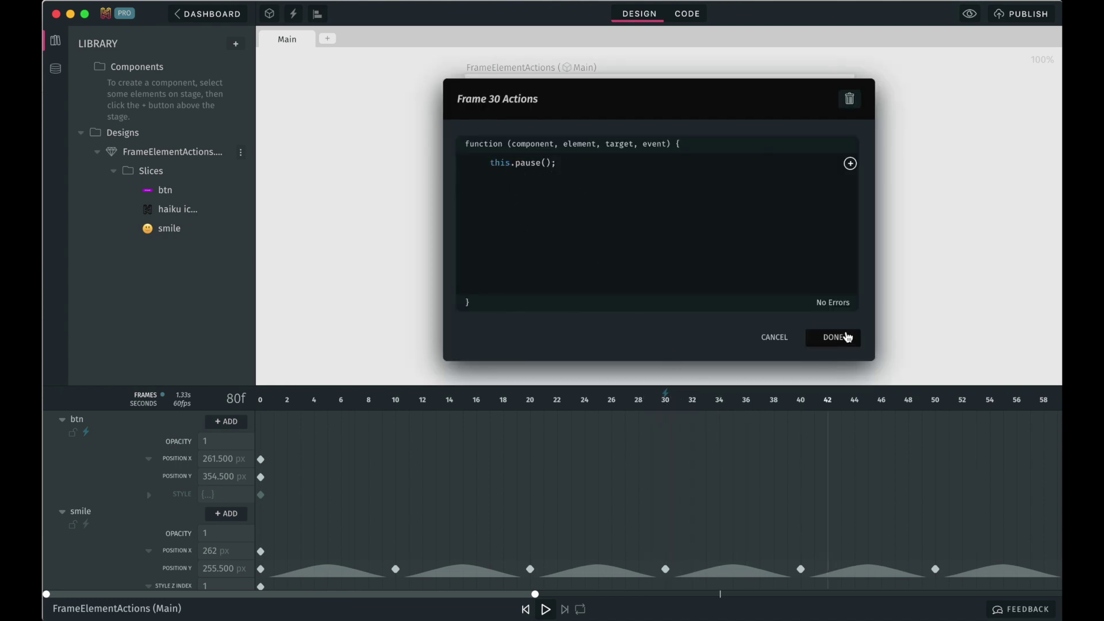
click(848, 337)
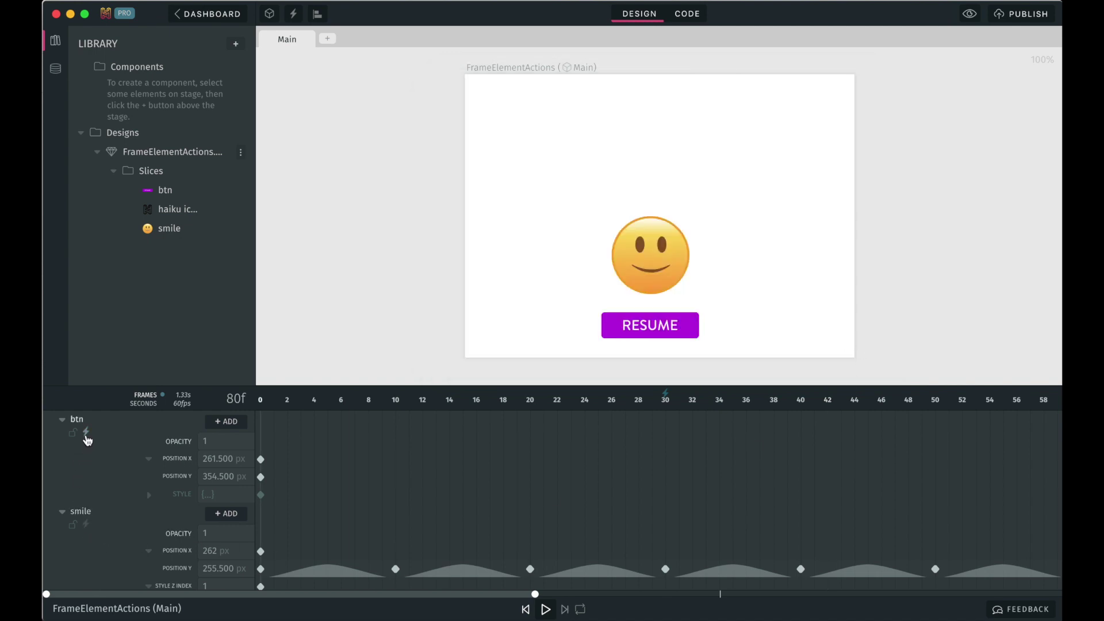
click(86, 436)
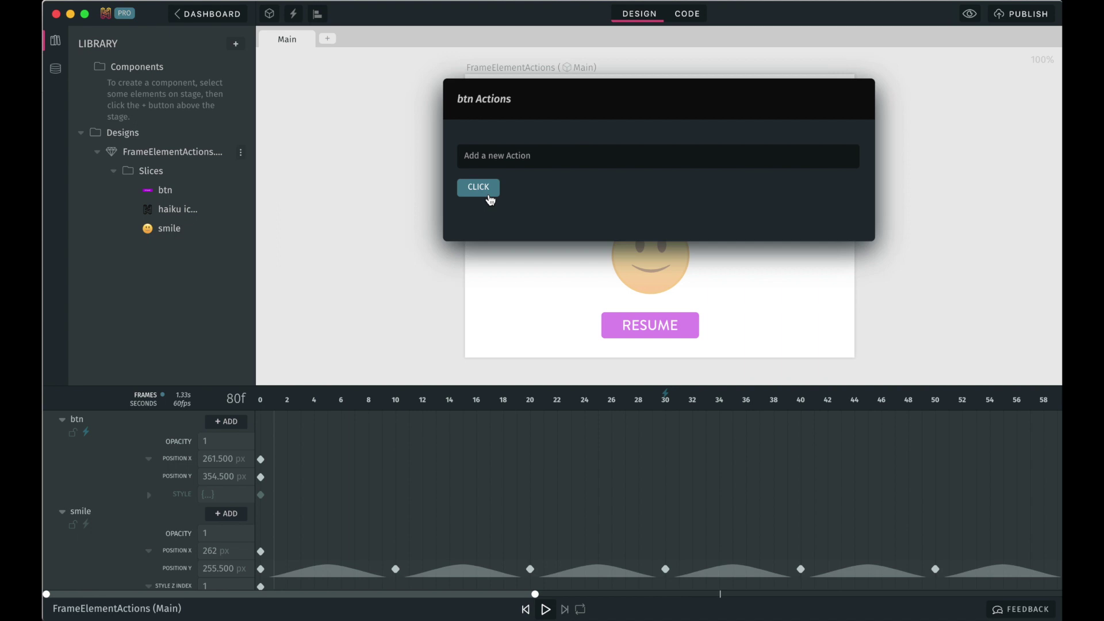
click(478, 187)
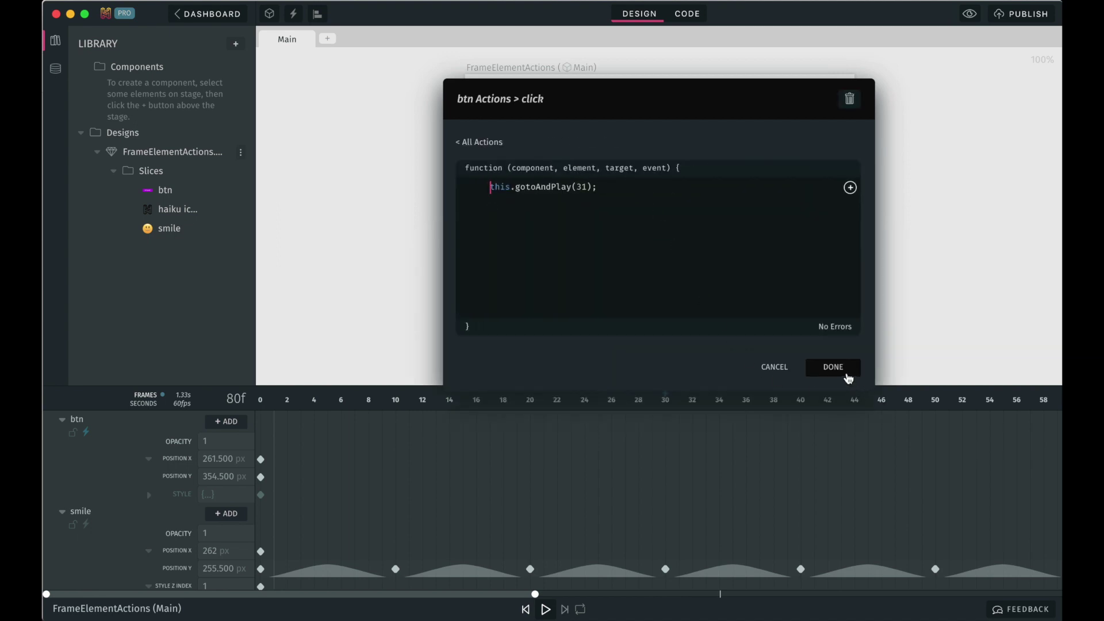
click(847, 376)
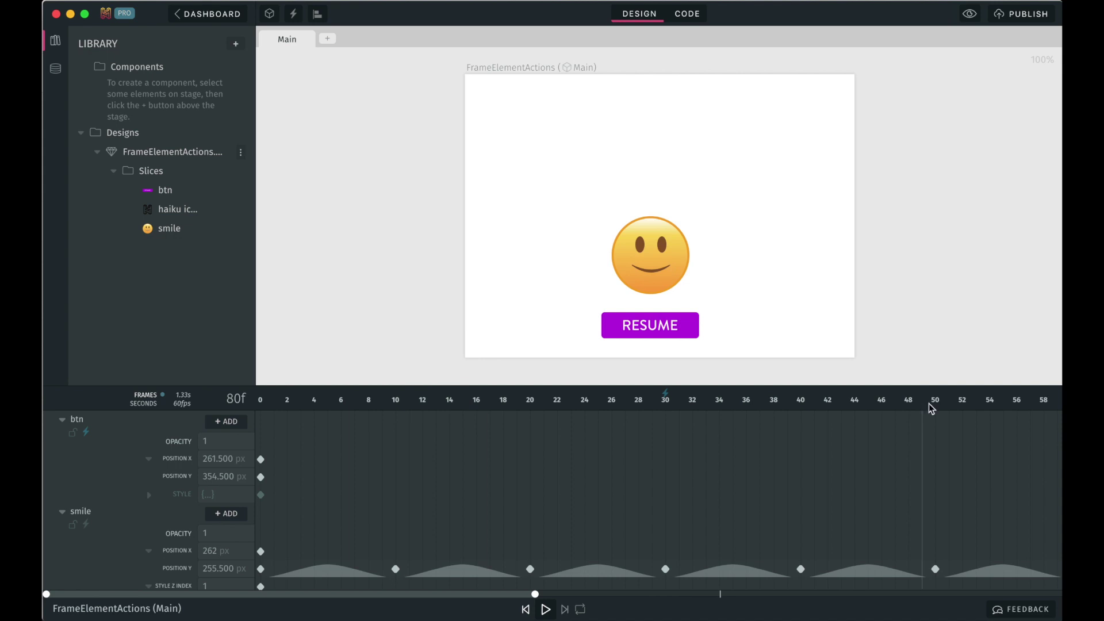
click(801, 403)
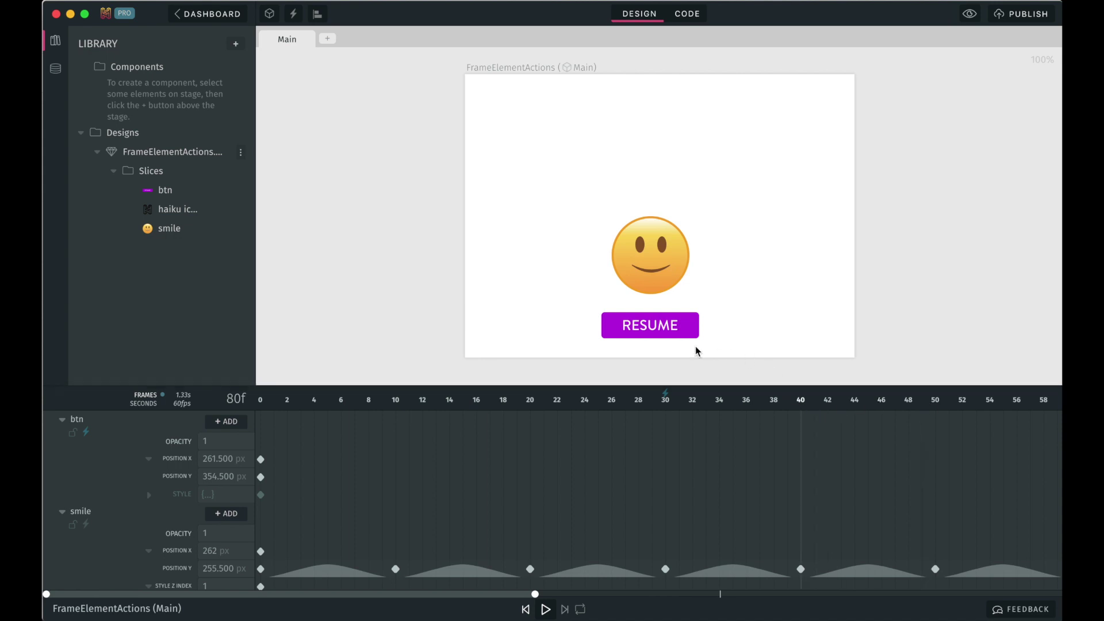
click(970, 13)
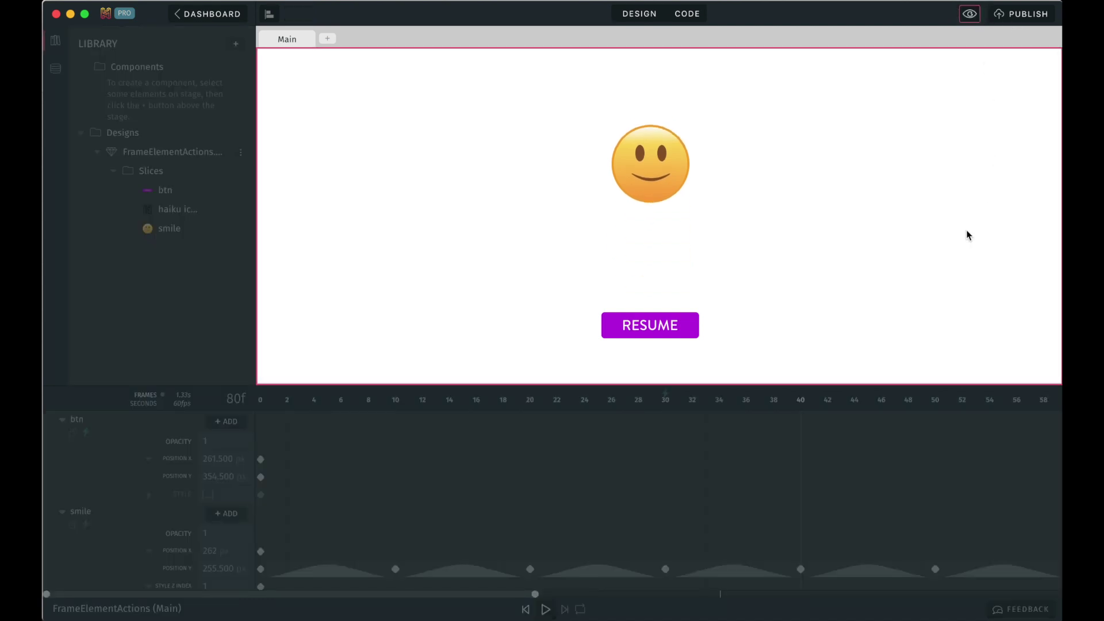
click(657, 326)
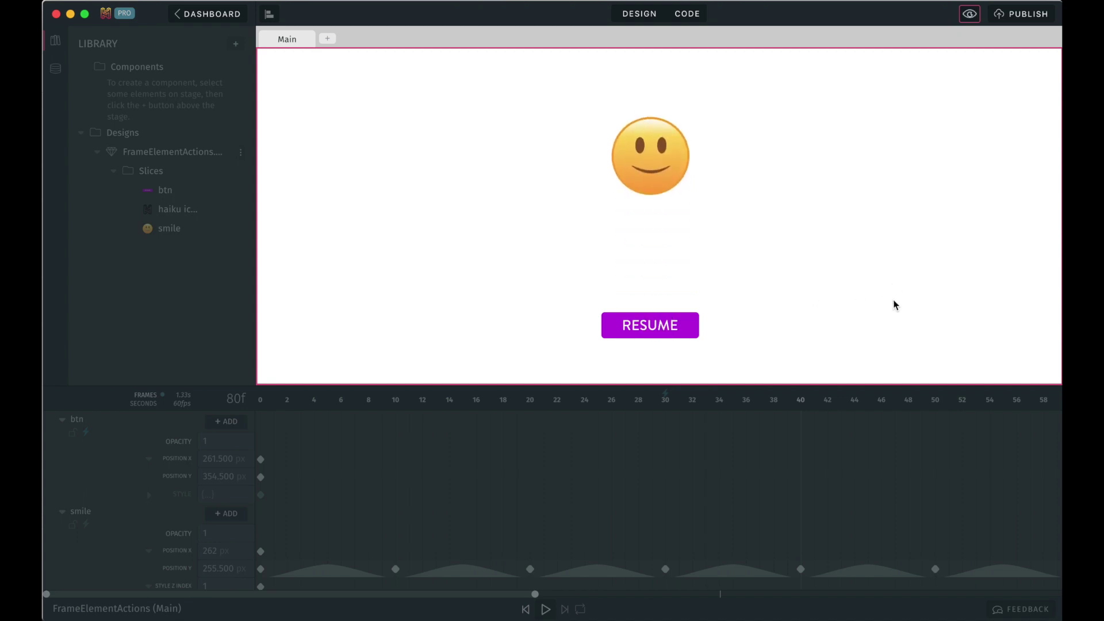
click(969, 15)
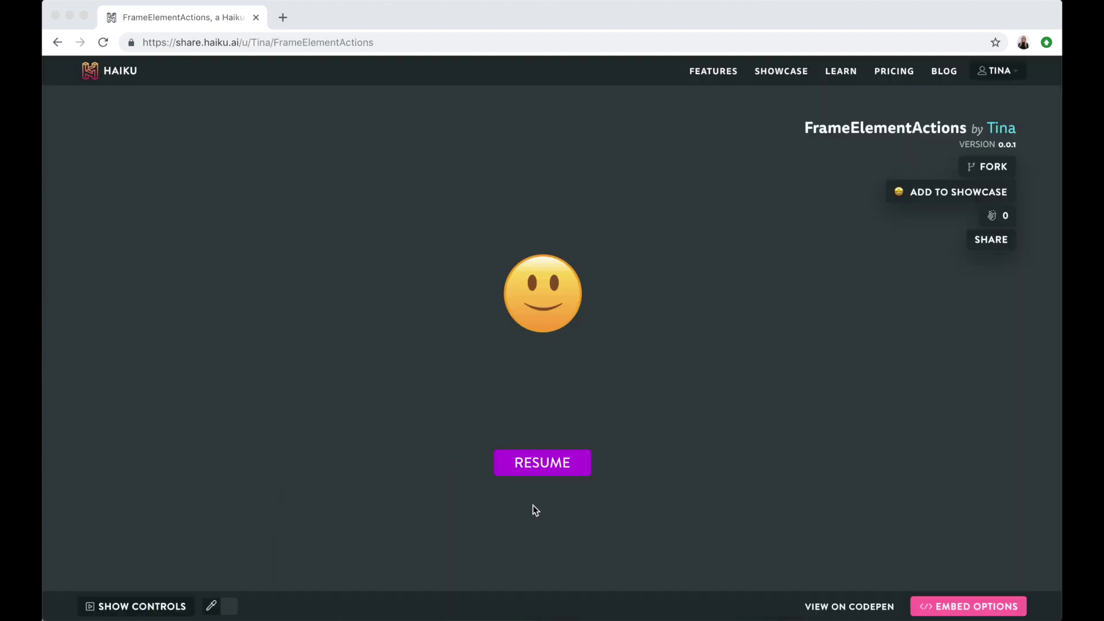
Step: Bring the browser forward on the FrameElementActions share.haiku.ai page, showing the paused smiley and RESUME button
click(547, 464)
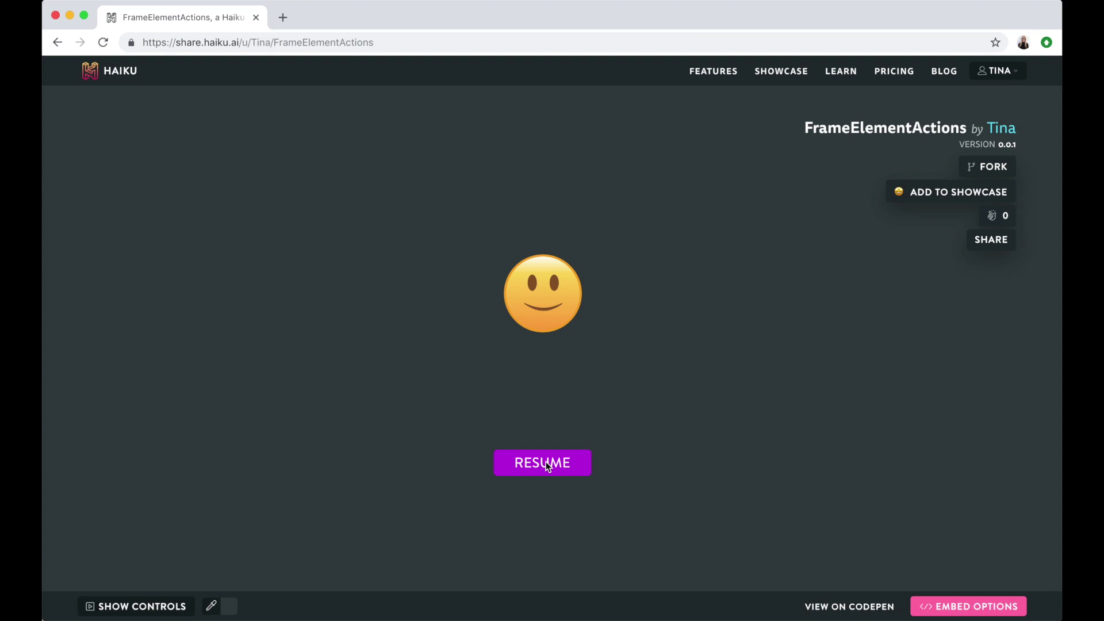